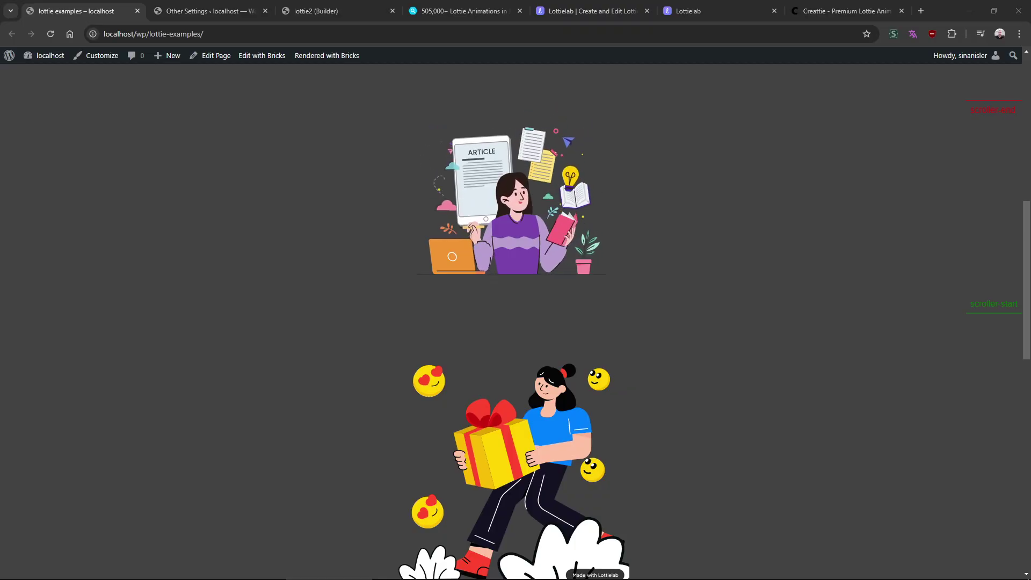
# Review the list of scripts loaded on the site's Other Settings admin page.
pyautogui.click(200, 10)
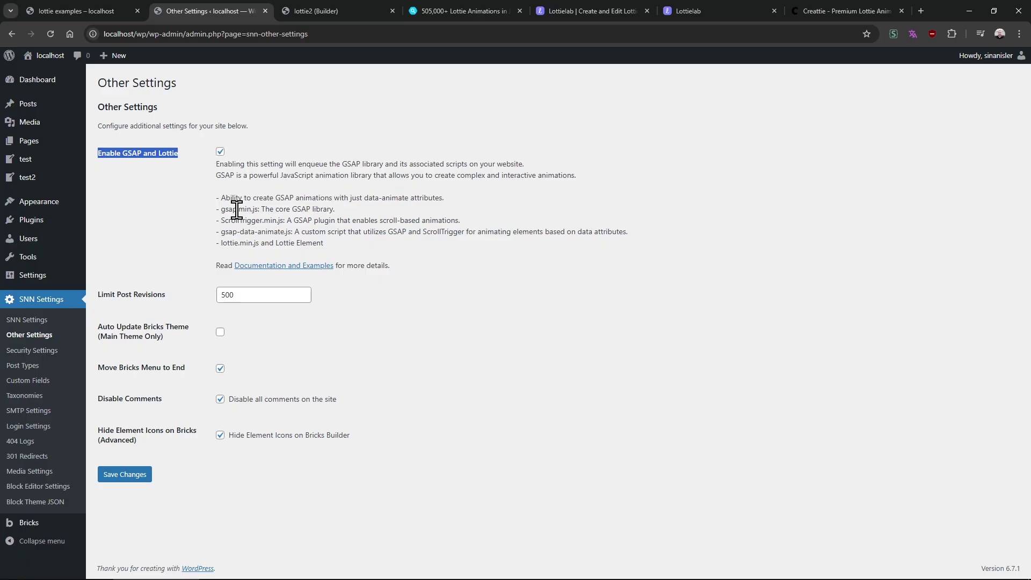
pyautogui.moveTo(240, 218); pyautogui.dragTo(303, 245)
pyautogui.click(287, 259)
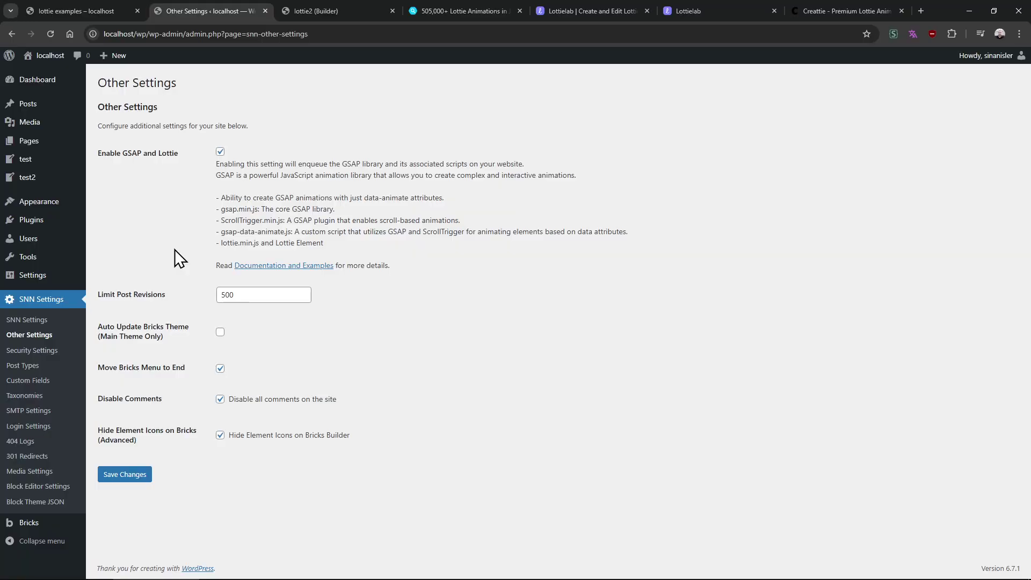
# Browse back through the Lottie examples page.
pyautogui.click(95, 16)
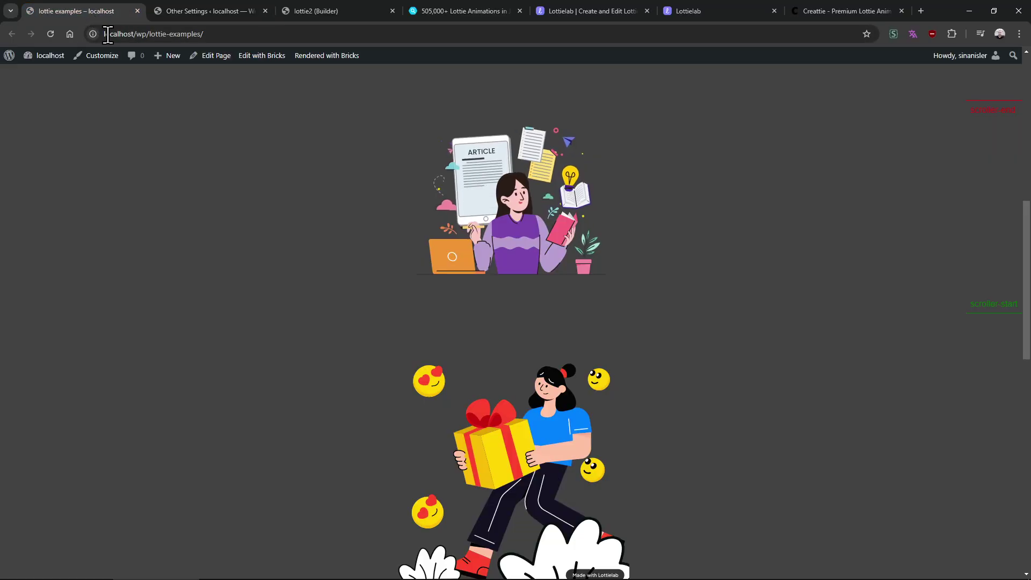
pyautogui.scroll(-2, 256, 227)
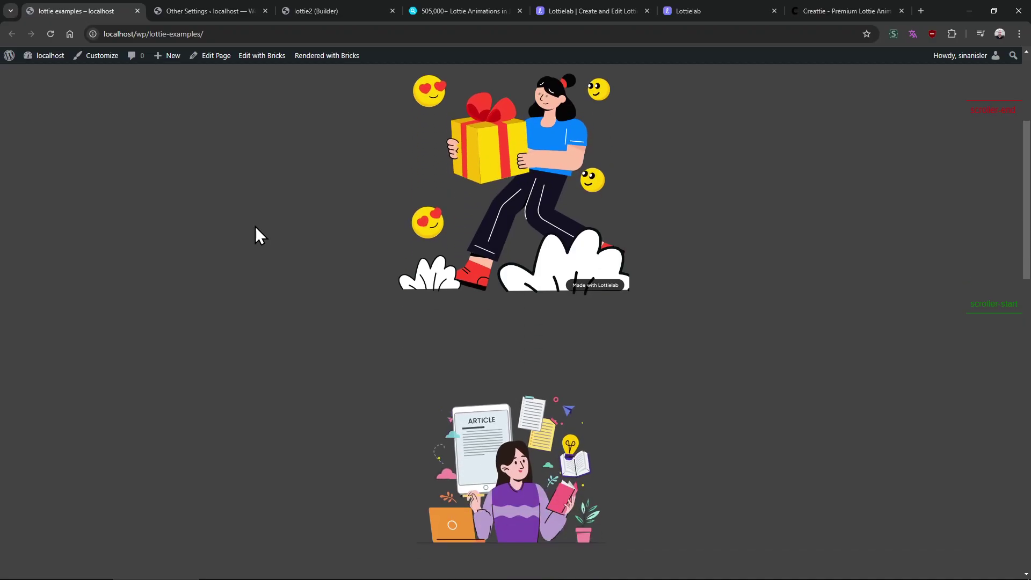
pyautogui.scroll(-2, 254, 225)
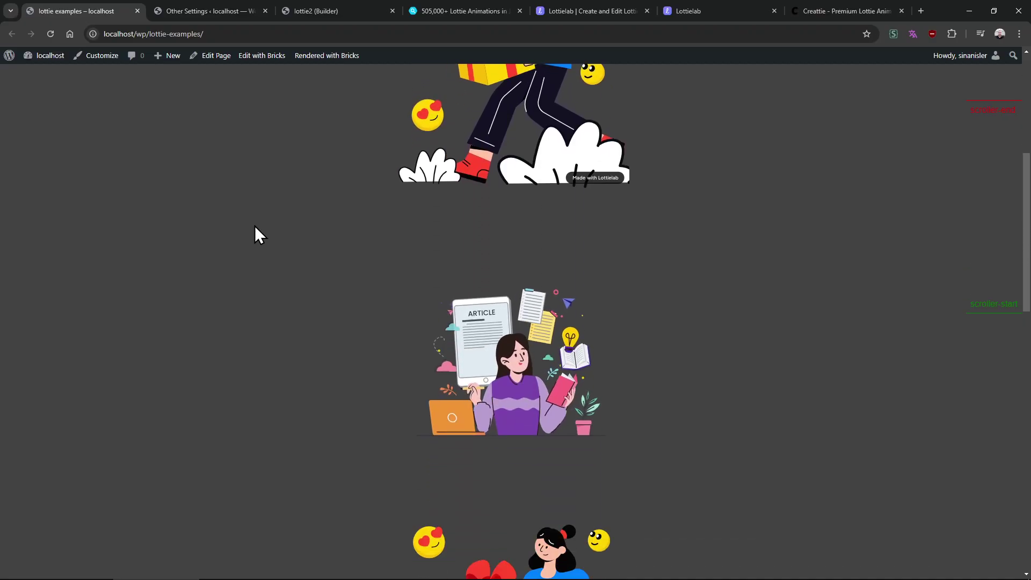
pyautogui.scroll(6, 255, 225)
pyautogui.scroll(-7, 475, 352)
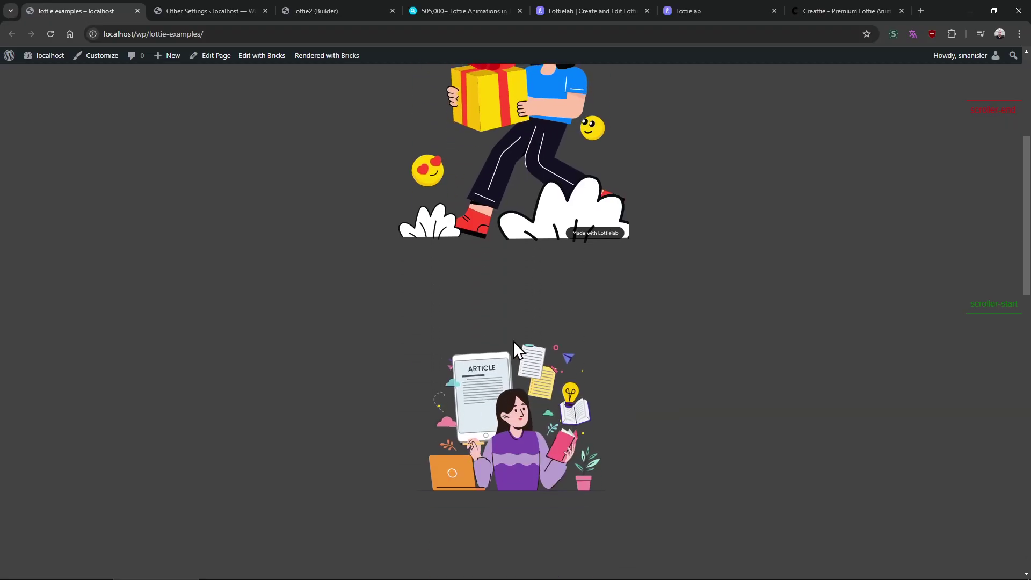
pyautogui.scroll(-5, 446, 340)
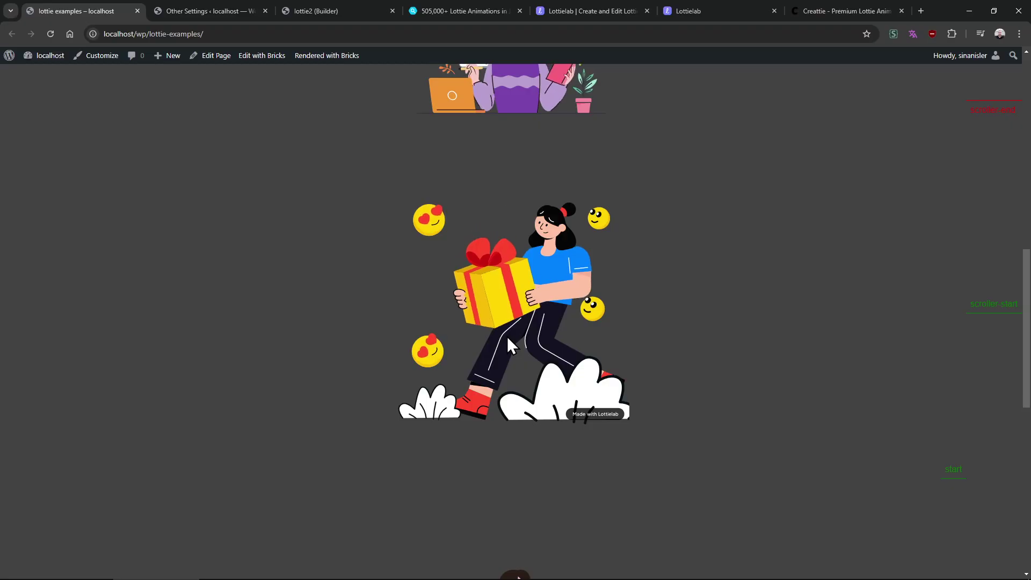
pyautogui.scroll(-6, 326, 302)
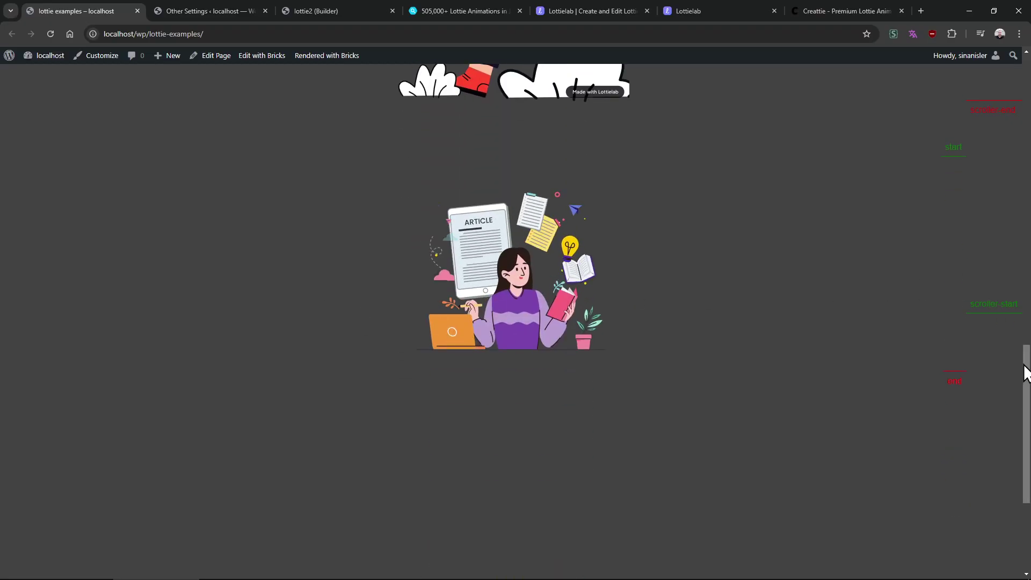
pyautogui.moveTo(1025, 370); pyautogui.dragTo(998, 265)
pyautogui.scroll(10, 715, 322)
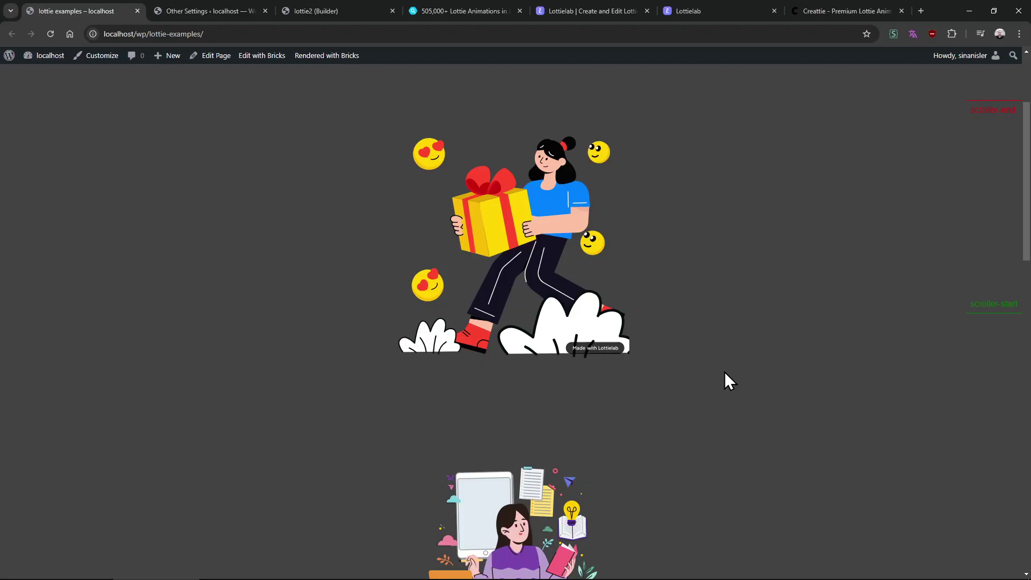
# Inspect a shape inside the gift animation with the browser developer tools.
pyautogui.press('F12')
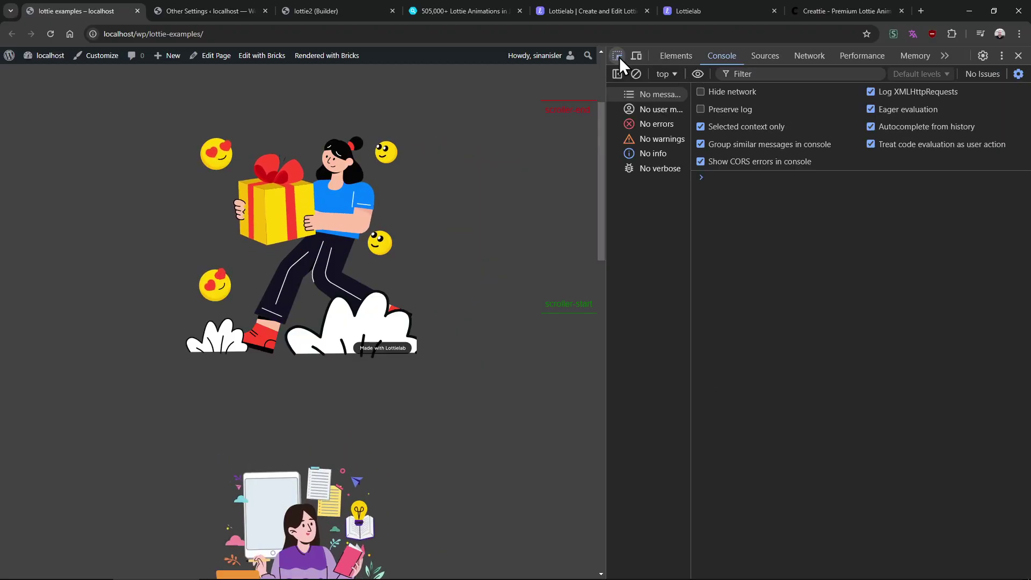
pyautogui.click(617, 56)
pyautogui.click(312, 201)
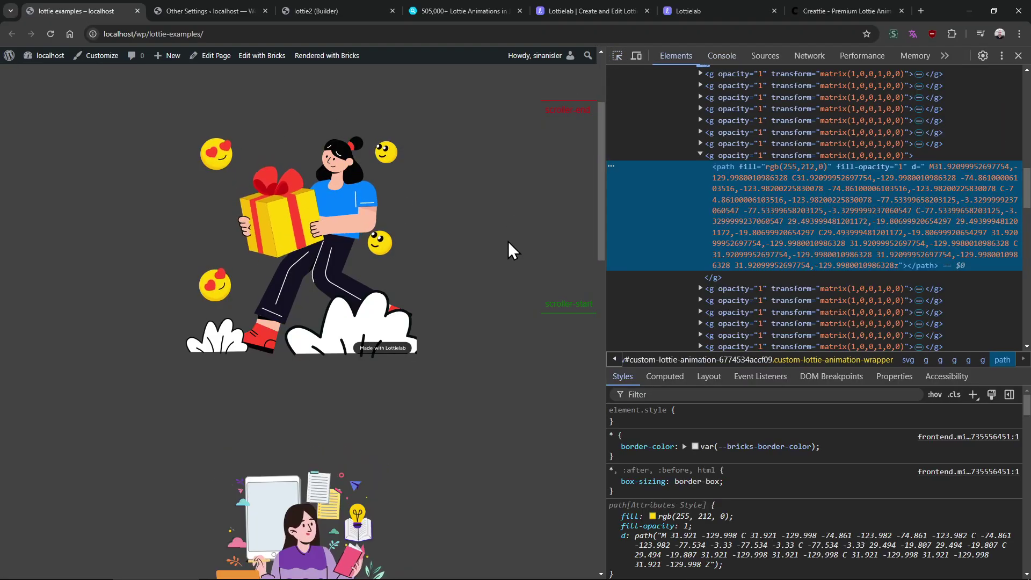
pyautogui.scroll(2, 743, 218)
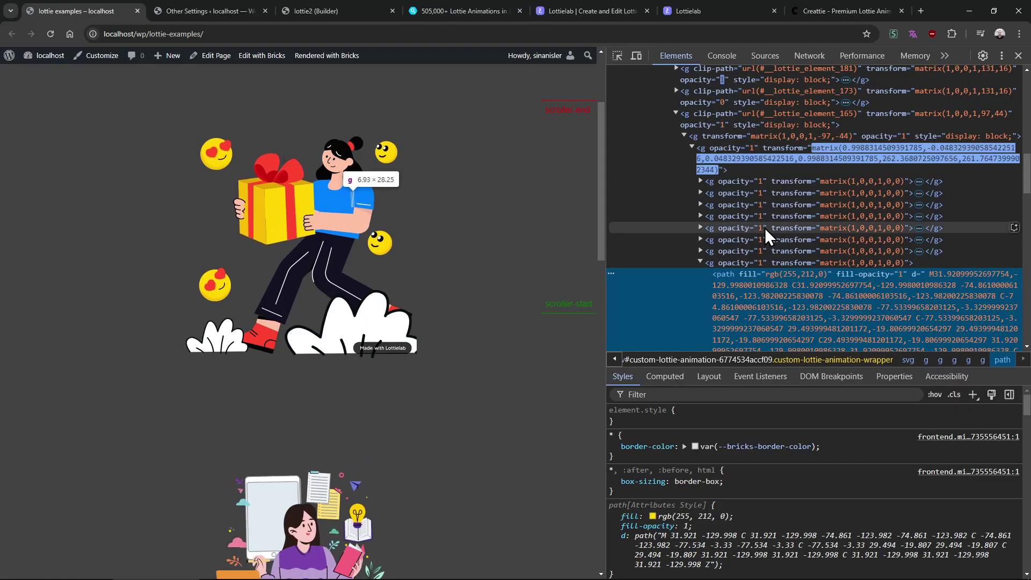
pyautogui.scroll(3, 765, 228)
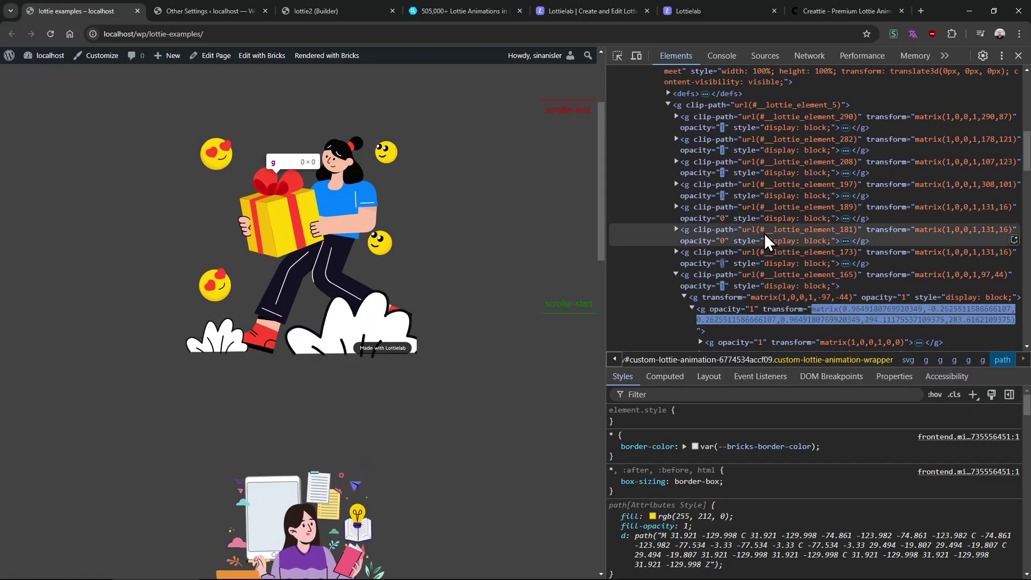
pyautogui.scroll(2, 765, 233)
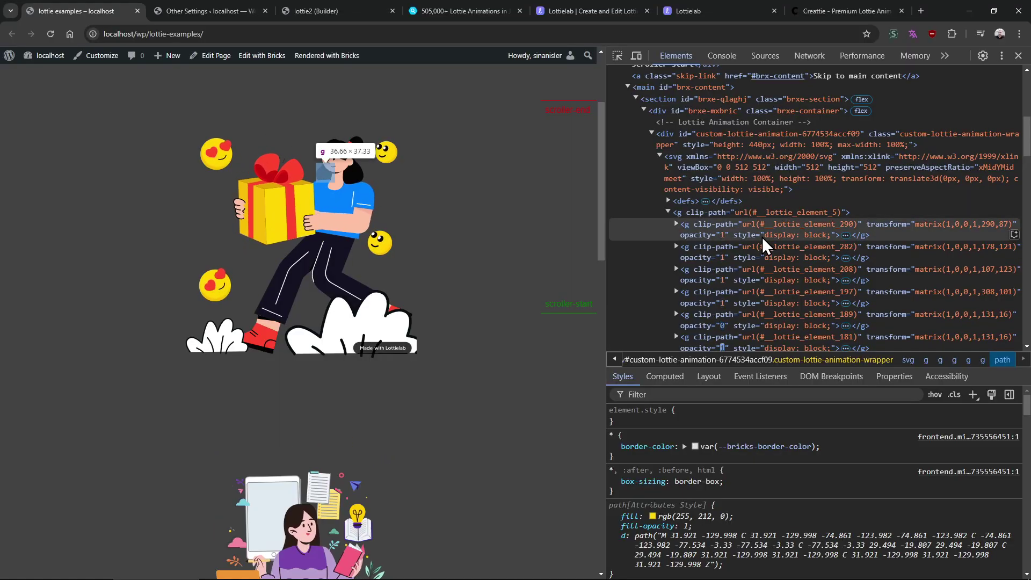
pyautogui.scroll(-3, 773, 289)
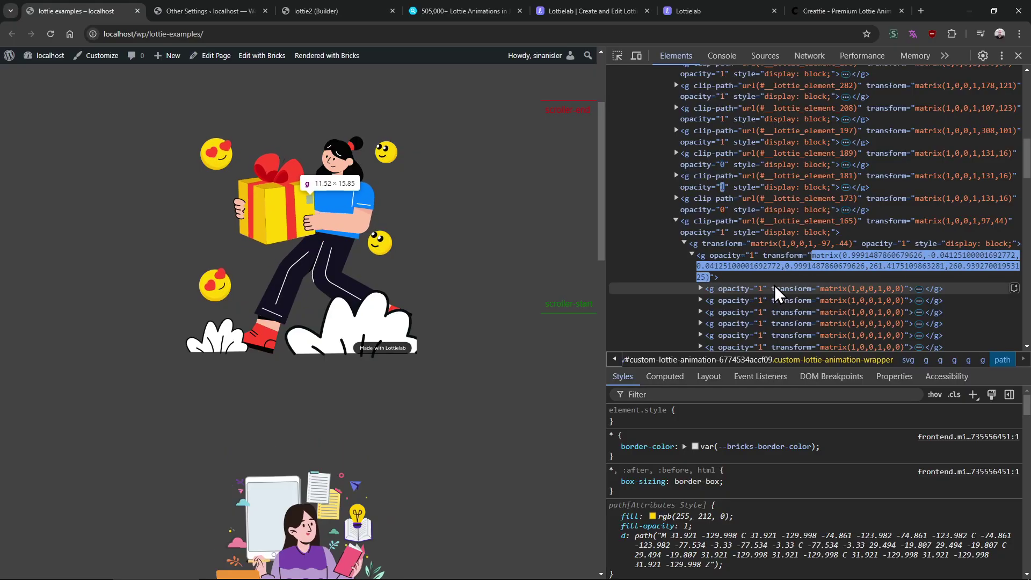
pyautogui.click(1017, 56)
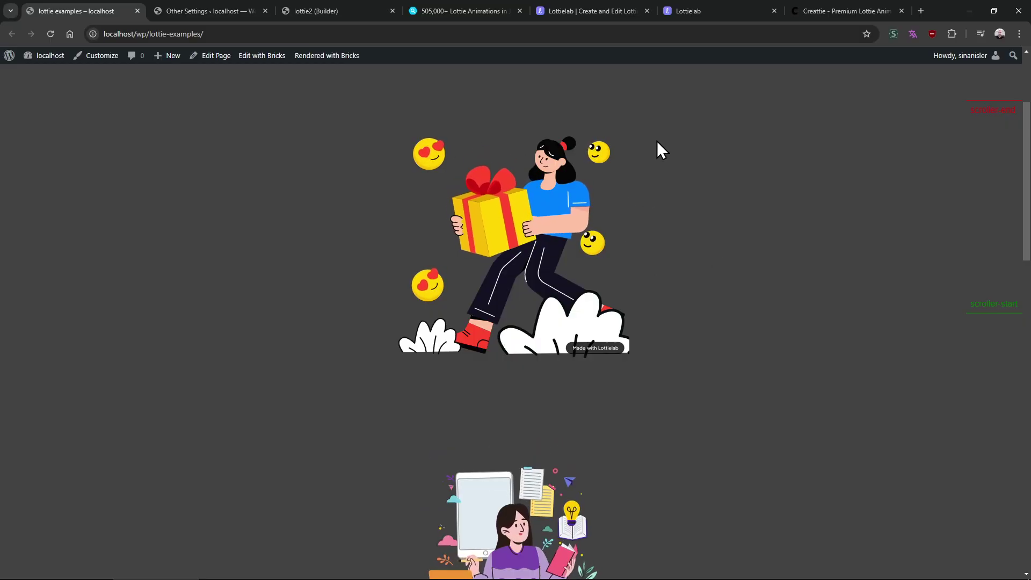
# Look through the Lottielab homepage and examples gallery, then close the gallery for the team dashboard.
pyautogui.click(623, 12)
pyautogui.click(685, 12)
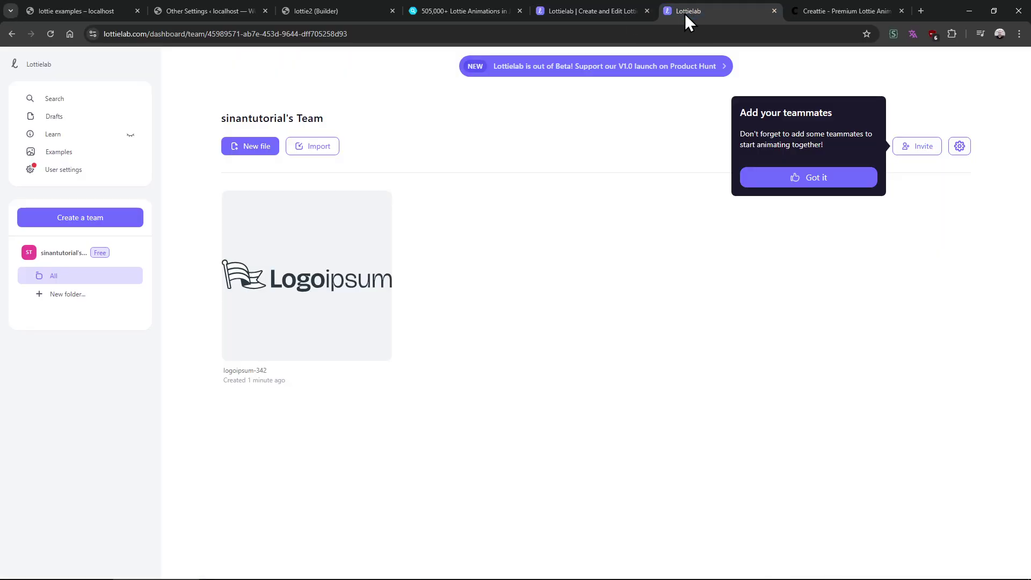
pyautogui.click(591, 12)
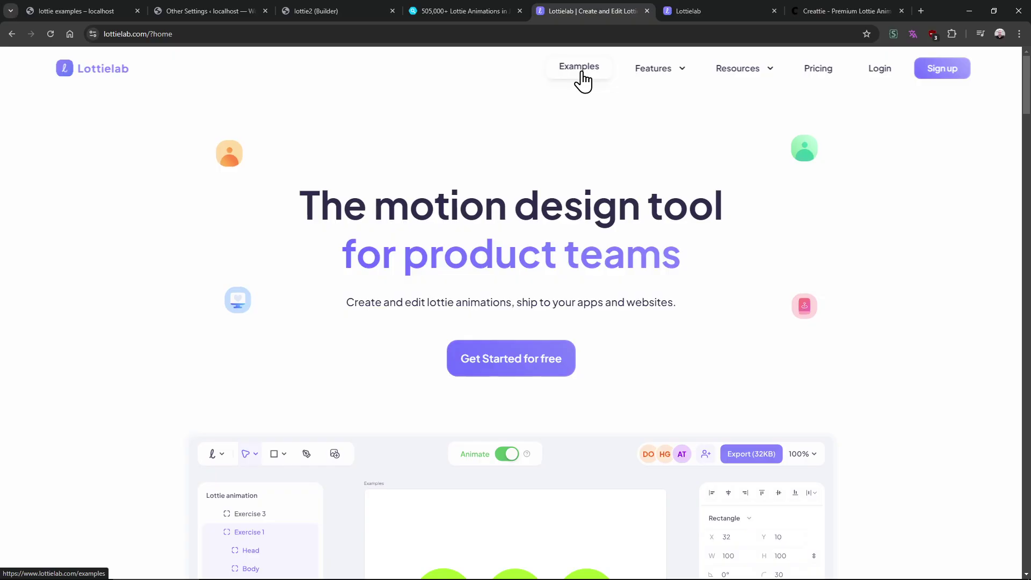
pyautogui.scroll(-10, 580, 76)
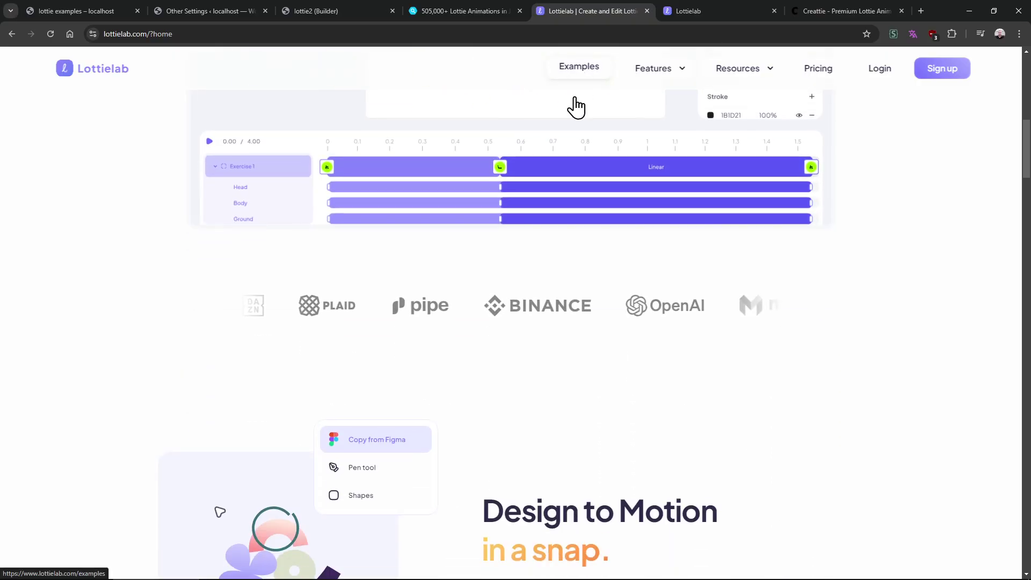
pyautogui.click(579, 67)
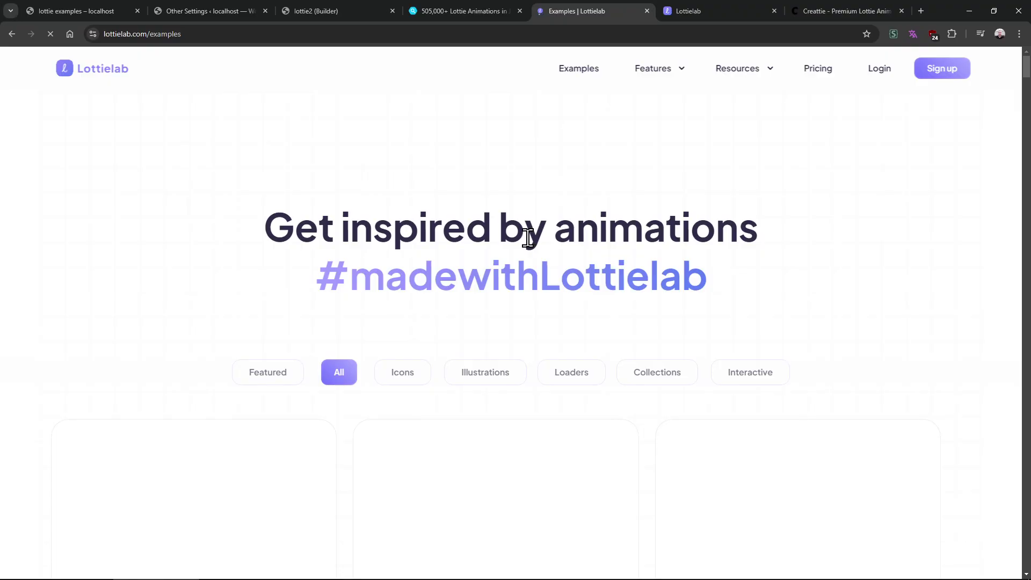
pyautogui.scroll(-20, 403, 304)
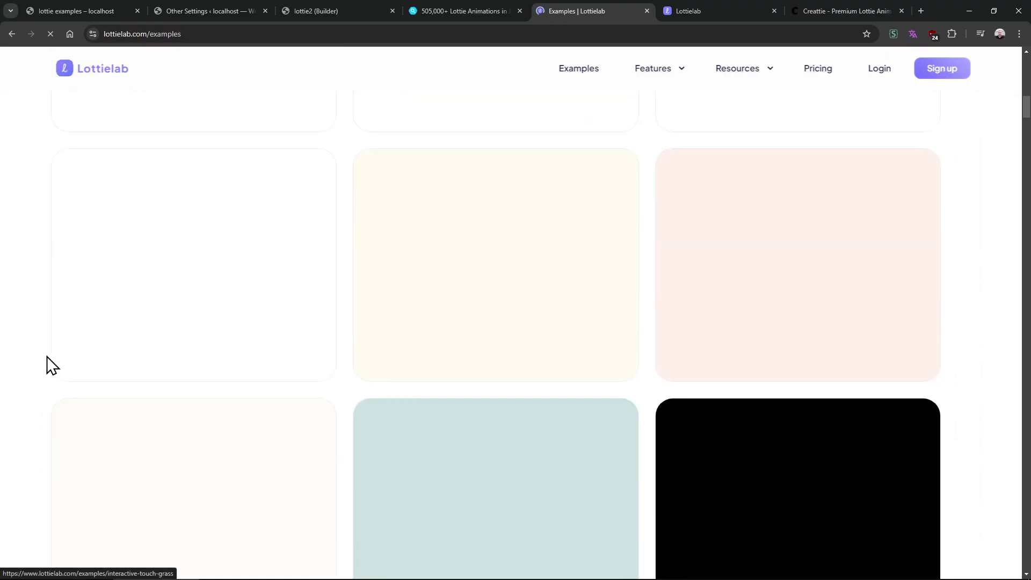
pyautogui.scroll(20, 47, 356)
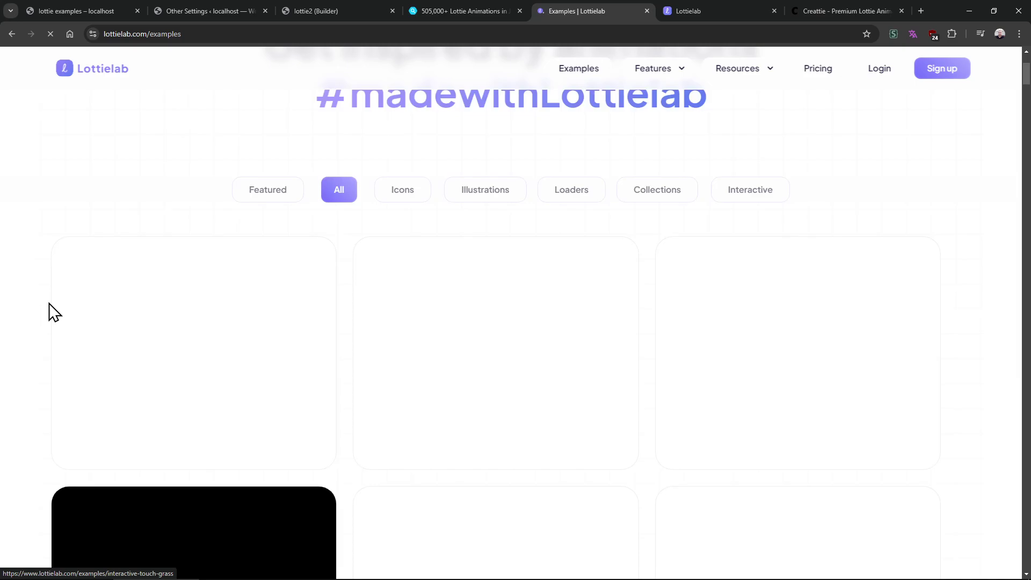
pyautogui.scroll(-2, 536, 91)
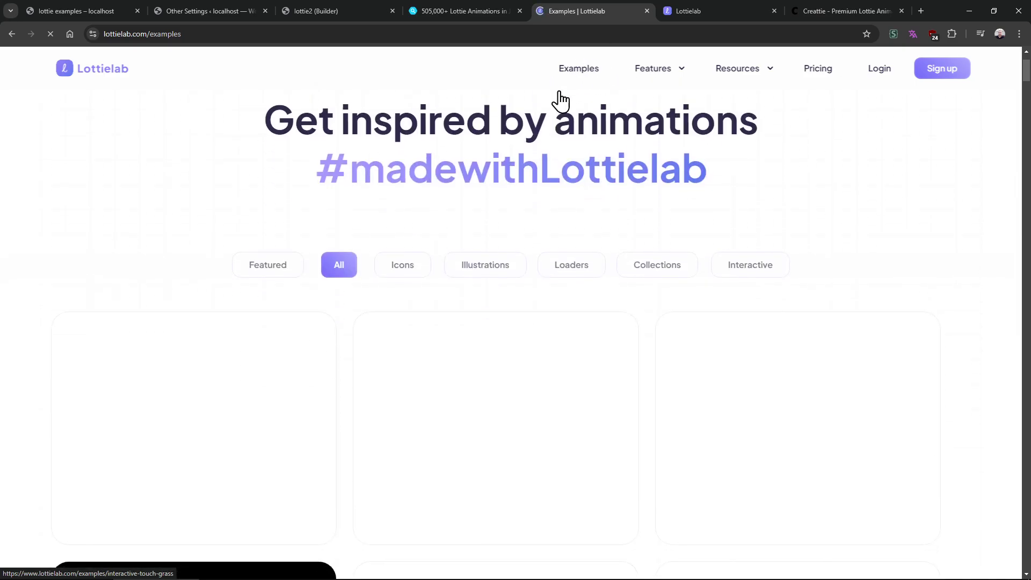
pyautogui.click(673, 12)
pyautogui.click(647, 10)
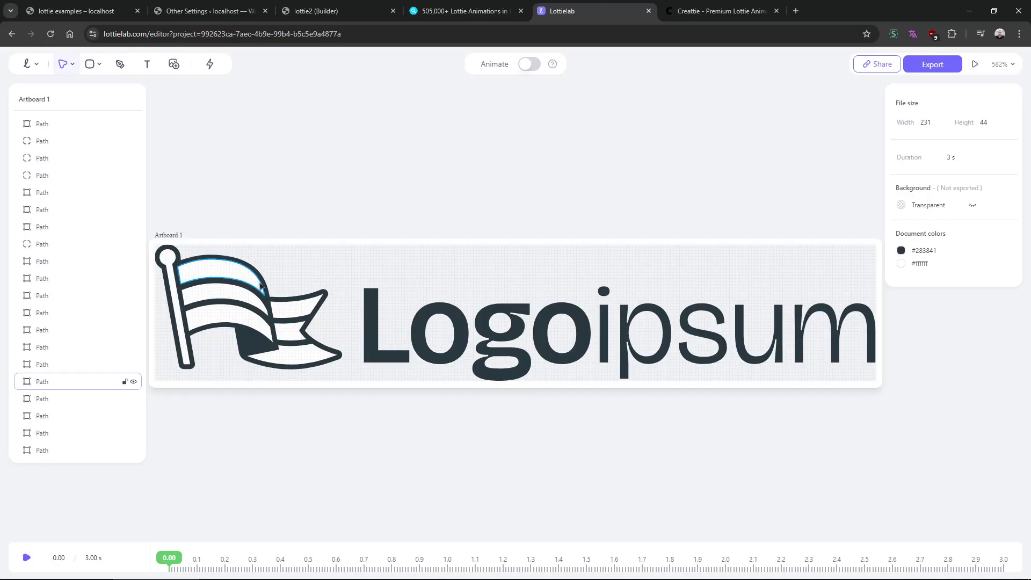
# Turn on Animate, select all the flag's path layers, and replay the animation from 0.
pyautogui.click(529, 65)
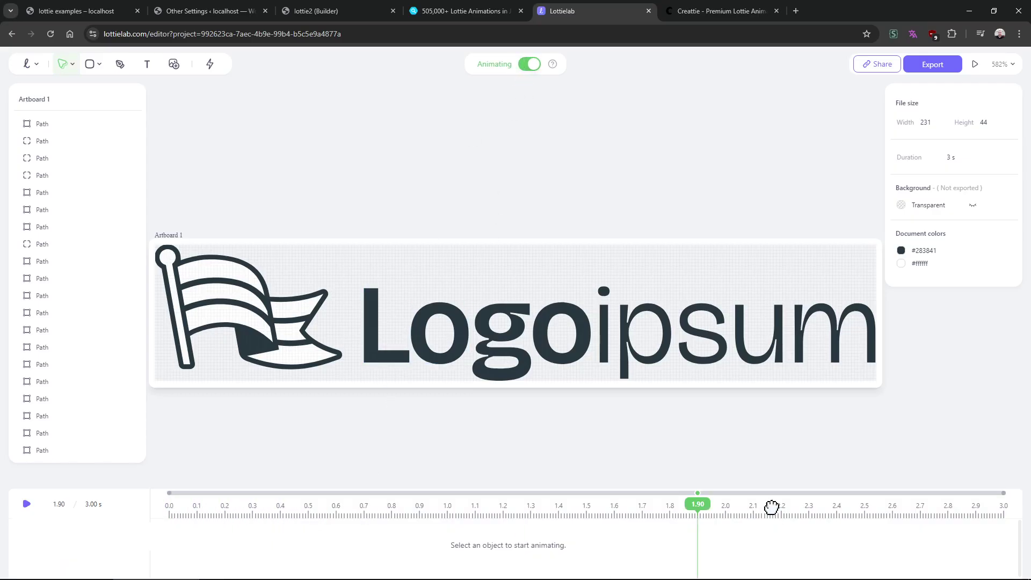
pyautogui.click(272, 322)
pyautogui.moveTo(341, 260); pyautogui.dragTo(163, 404)
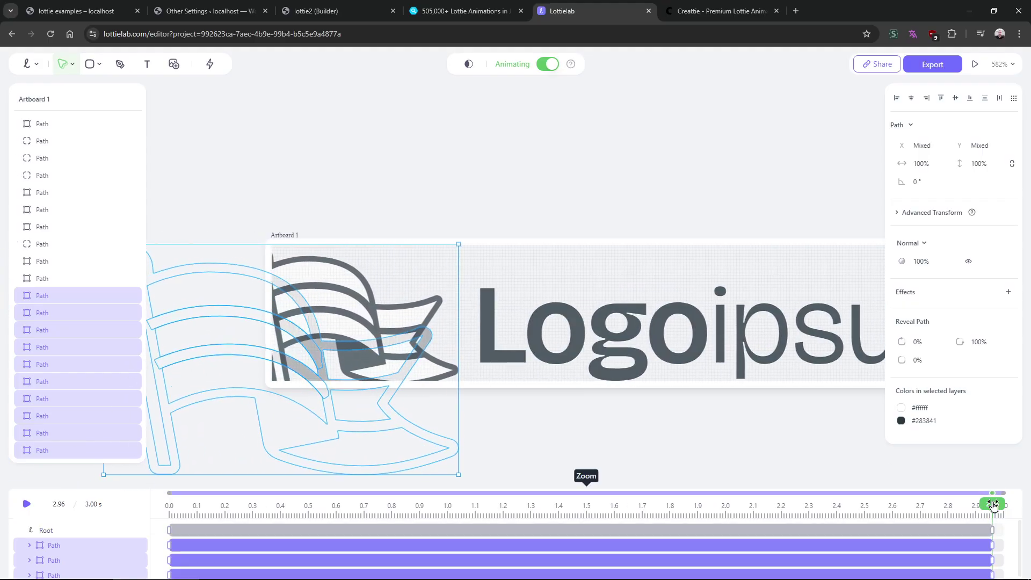
pyautogui.click(313, 460)
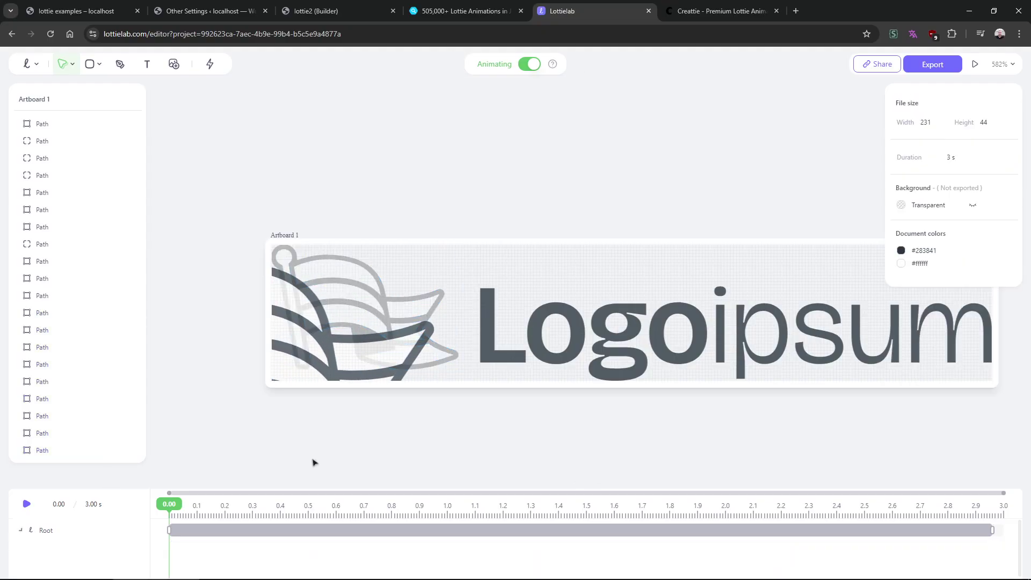
# Restore the panels and timeline with Ctrl+\, select Artboard 1, and play the flag animation.
pyautogui.hotkey('ctrl', '\\')
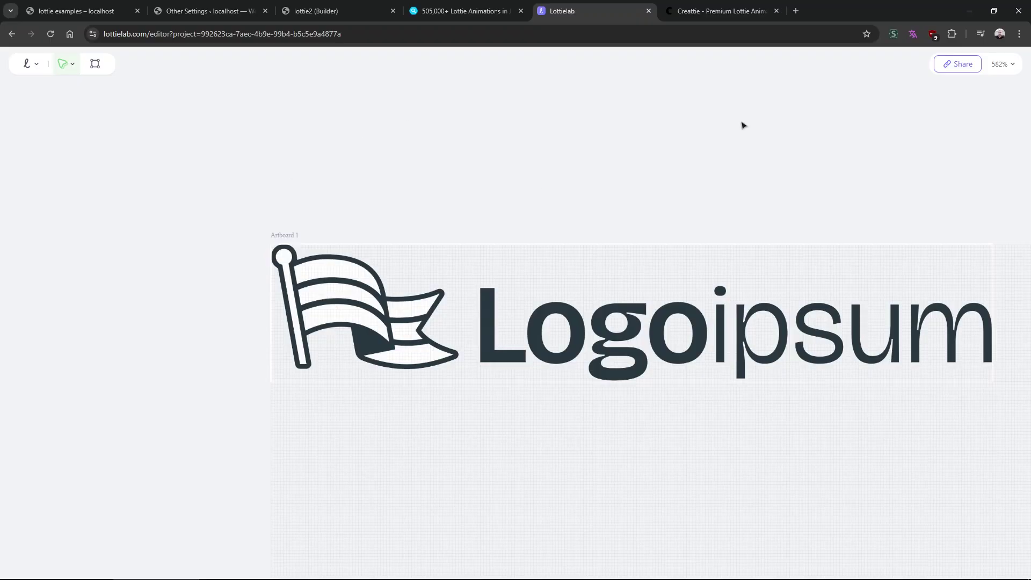
pyautogui.click(32, 68)
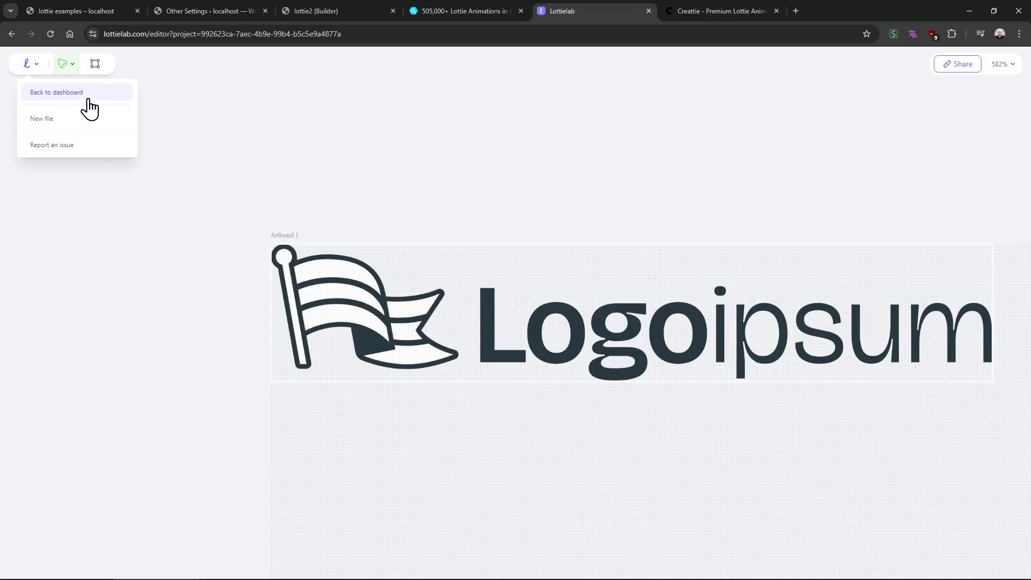
pyautogui.click(72, 65)
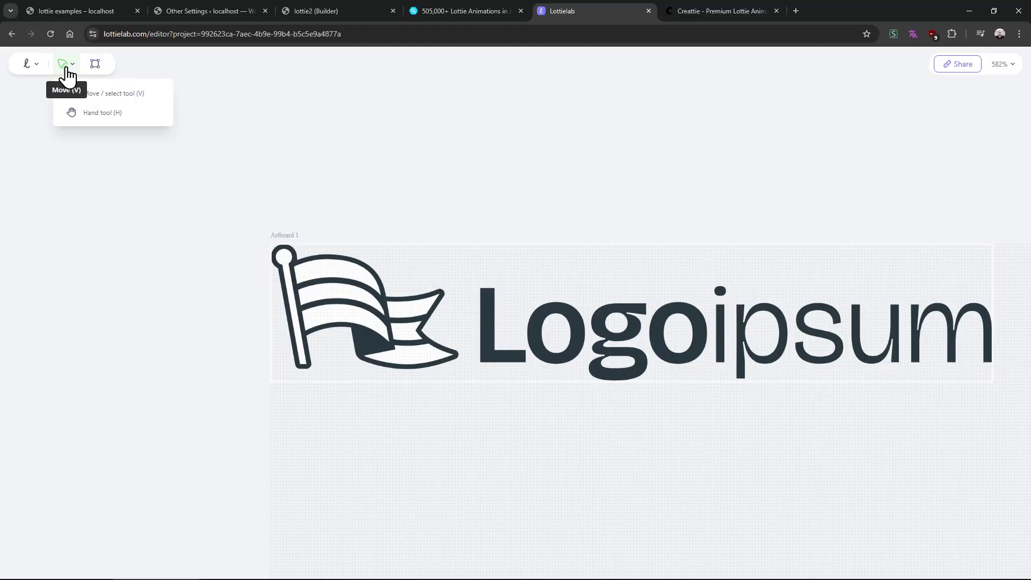
pyautogui.hotkey('ctrl', '\\')
pyautogui.click(405, 280)
pyautogui.hotkey('ctrl', '\\')
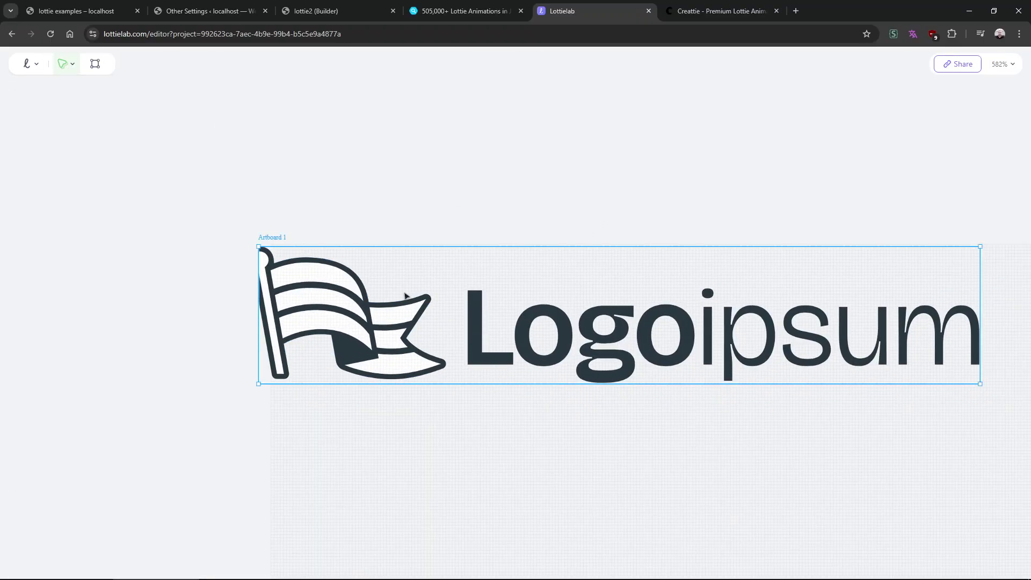
pyautogui.hotkey('ctrl', '\\')
pyautogui.hotkey('ctrl', '\\')
pyautogui.hotkey('ctrl', '\\')
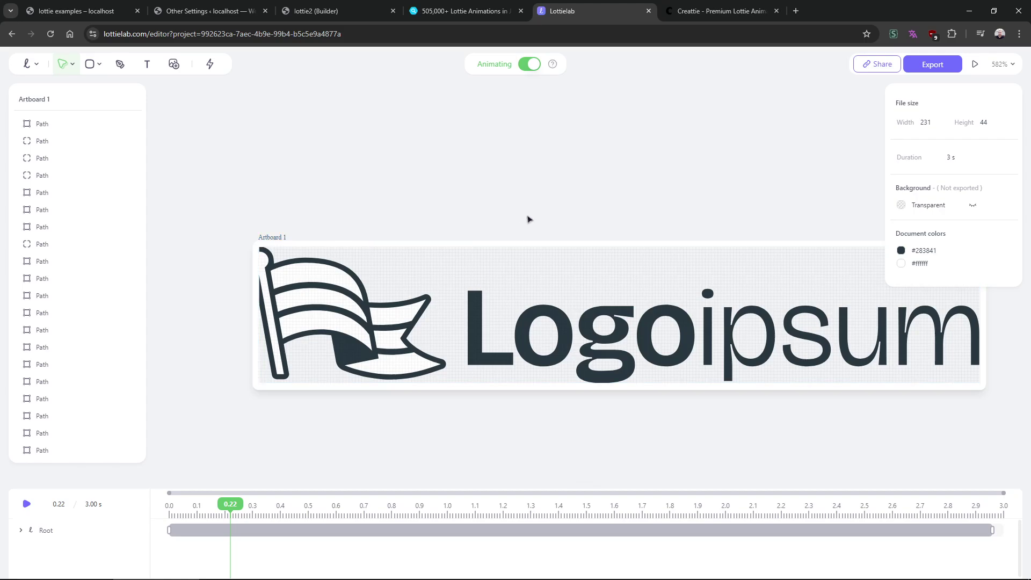
pyautogui.hotkey('ctrl', '\\')
pyautogui.hotkey('ctrl', '\\')
pyautogui.hotkey('ctrl', '\\')
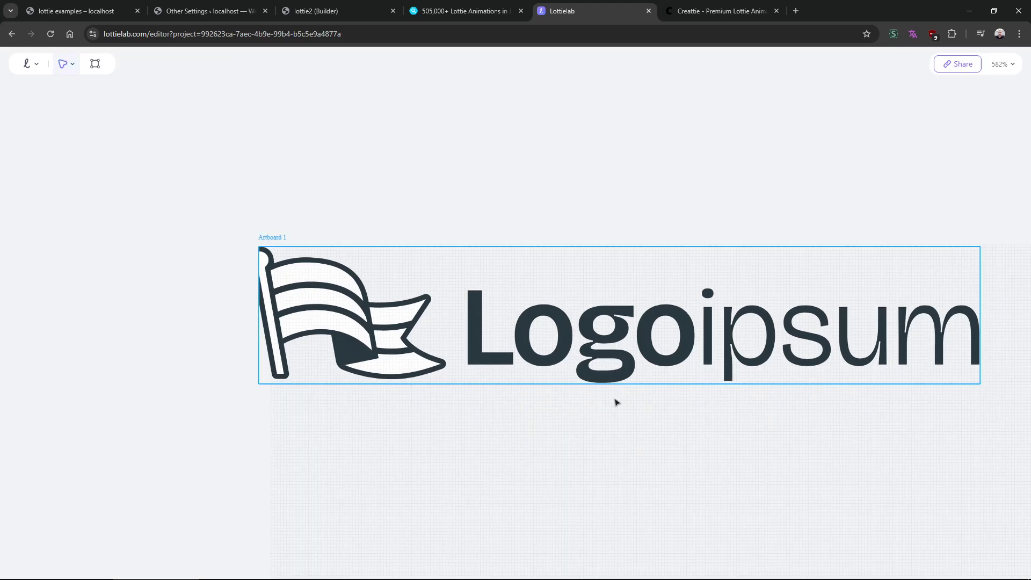
pyautogui.hotkey('ctrl', '\\')
pyautogui.press('space')
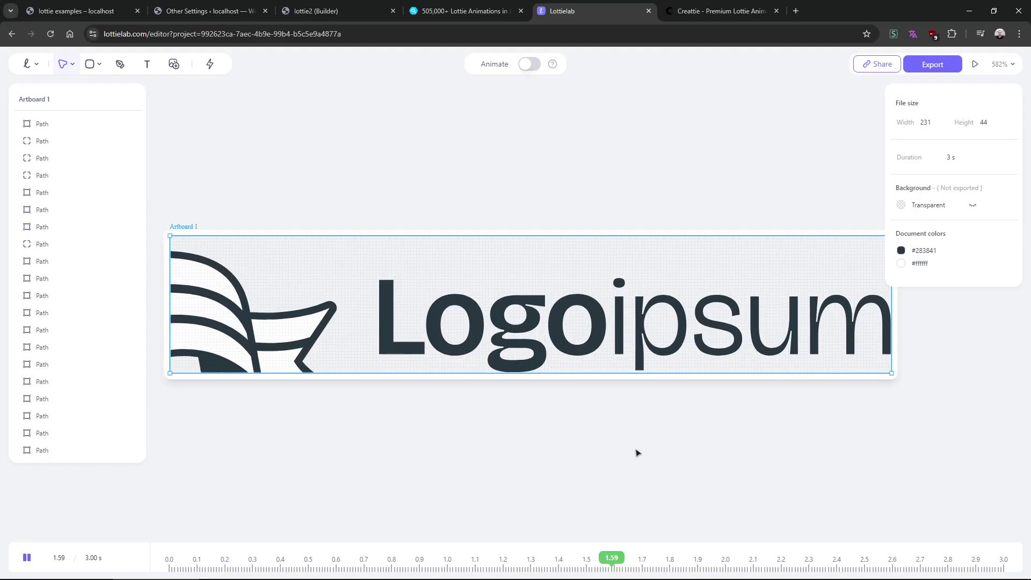
# With Animate on, keyframe the letter L at 2.11 s and move it up and right.
pyautogui.click(529, 68)
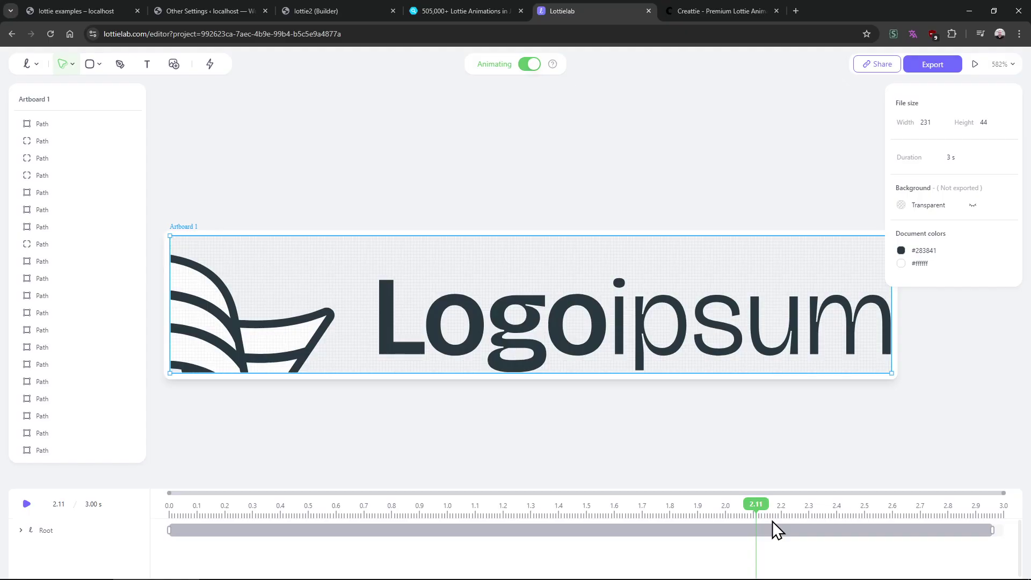
pyautogui.moveTo(741, 487); pyautogui.dragTo(713, 400)
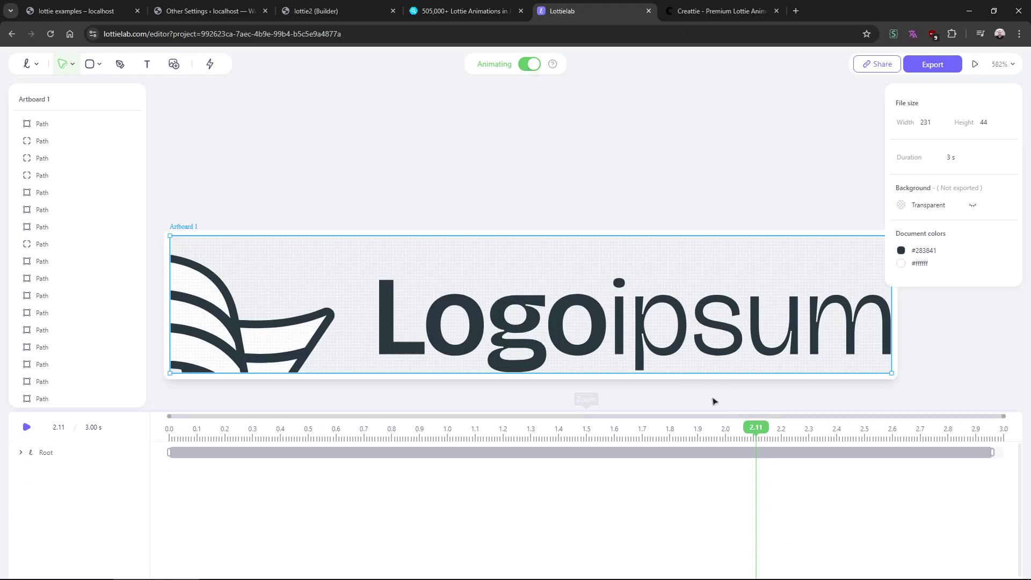
pyautogui.click(385, 330)
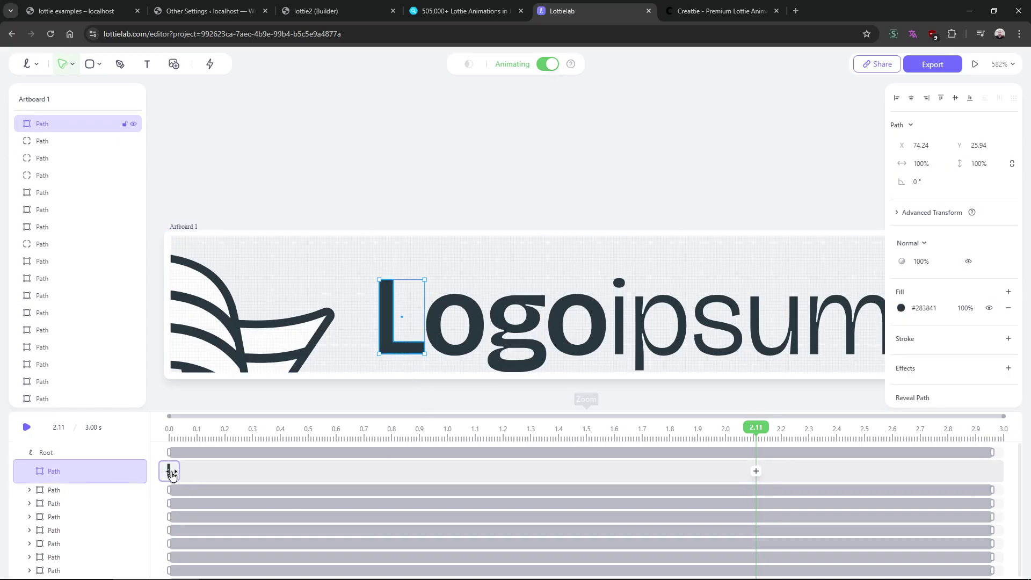
pyautogui.click(755, 473)
pyautogui.click(478, 264)
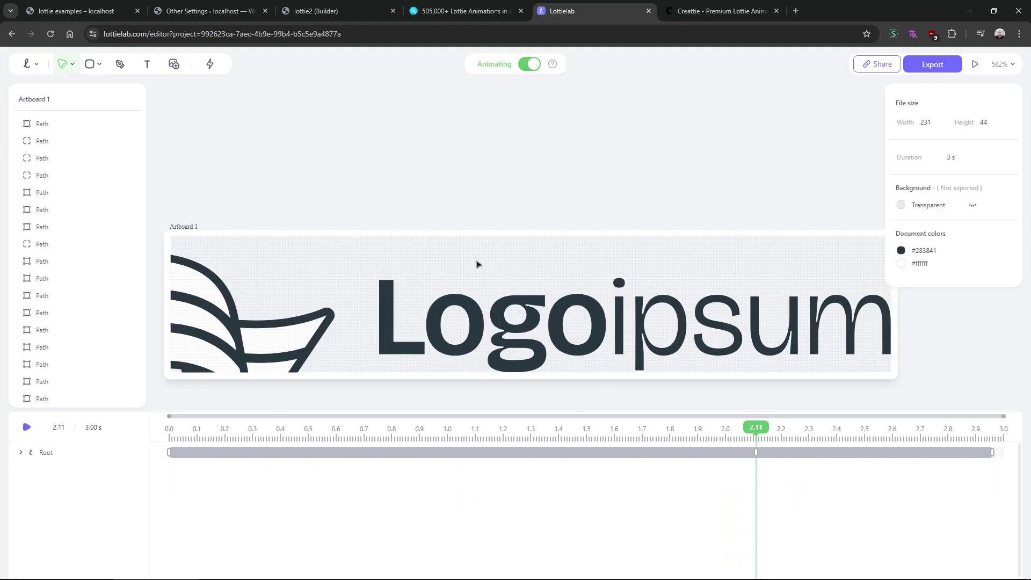
pyautogui.click(391, 303)
pyautogui.moveTo(391, 298); pyautogui.dragTo(430, 253)
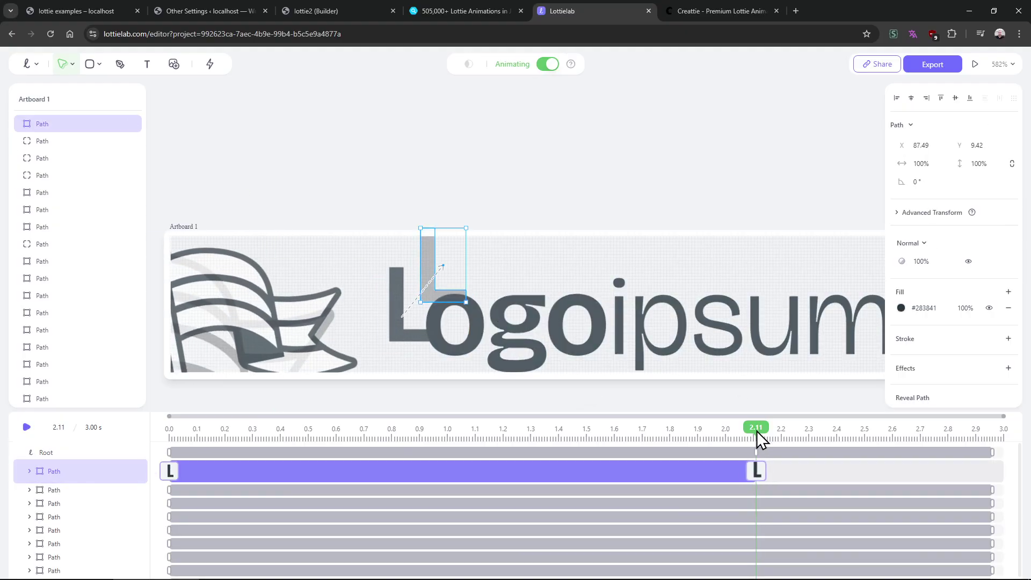
# Preview the L animation from the start, then close the Lottielab tab.
pyautogui.moveTo(756, 427); pyautogui.dragTo(183, 422)
pyautogui.press('space')
pyautogui.hotkey('ctrl', '\\')
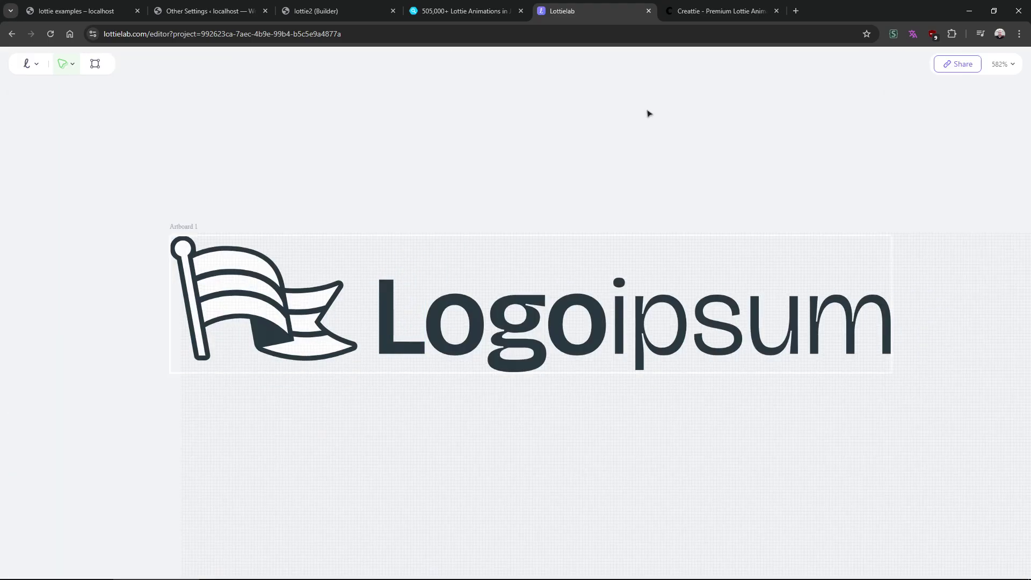
pyautogui.hotkey('ctrl', '\\')
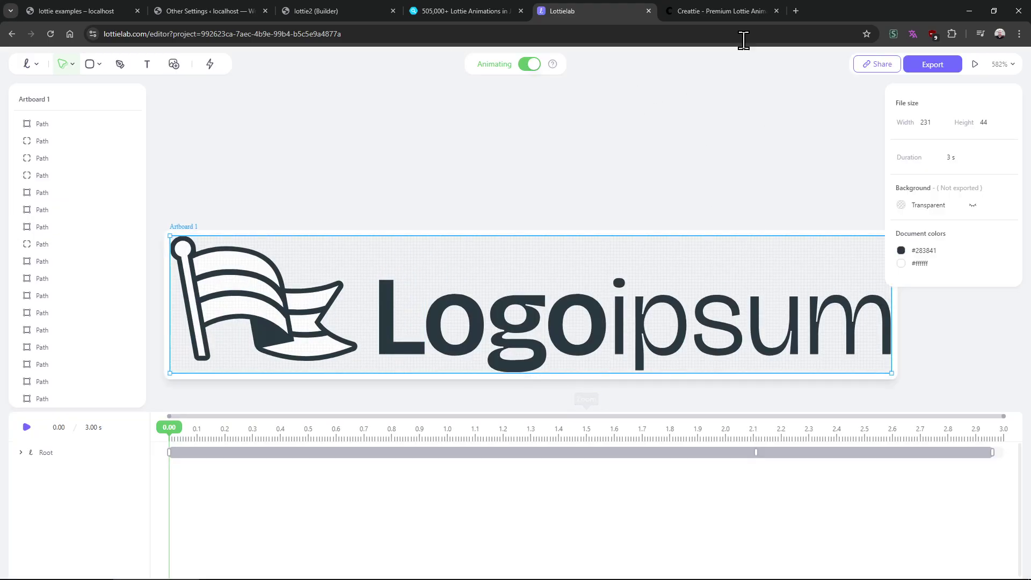
pyautogui.middleClick(611, 9)
pyautogui.click(560, 103)
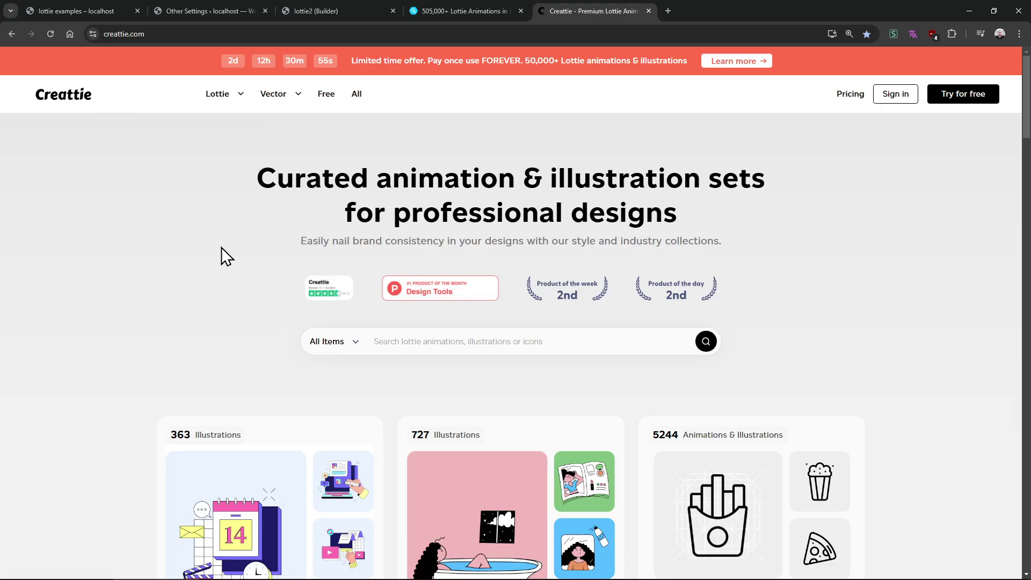
# Scroll through Creattie's Lottie animation collections, then close the Creattie tab.
pyautogui.scroll(-6, 118, 272)
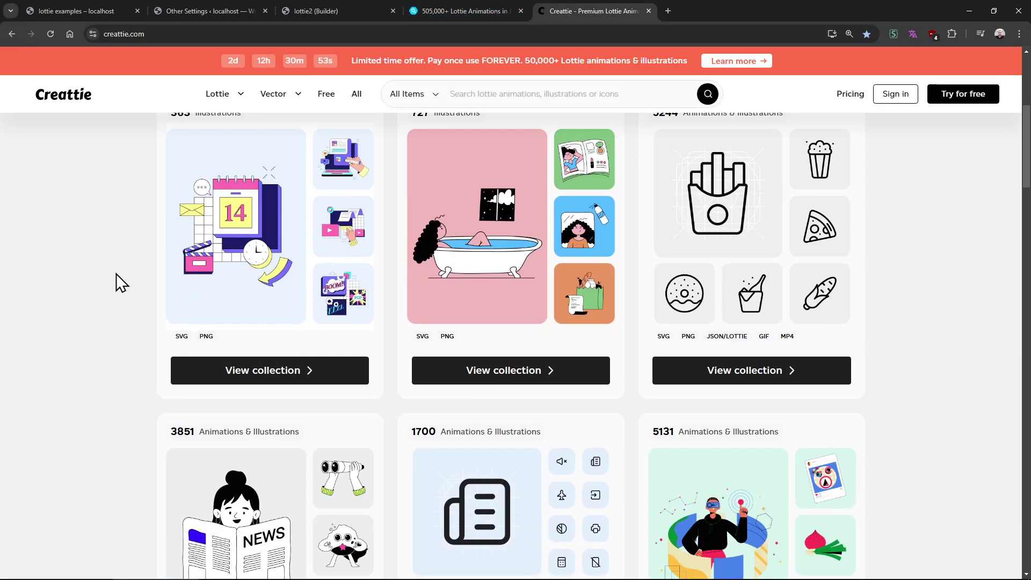
pyautogui.scroll(-3, 116, 273)
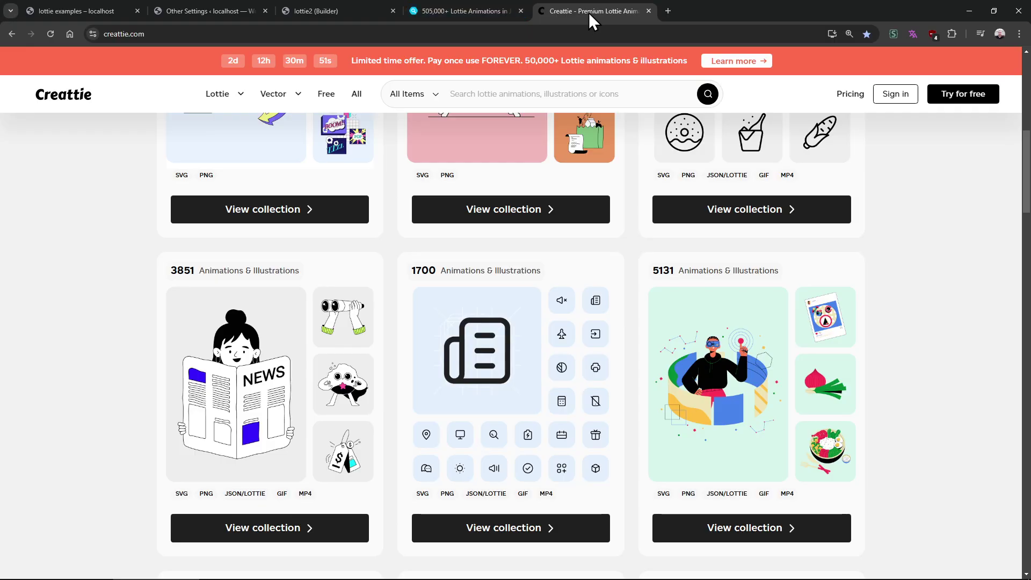
pyautogui.middleClick(587, 12)
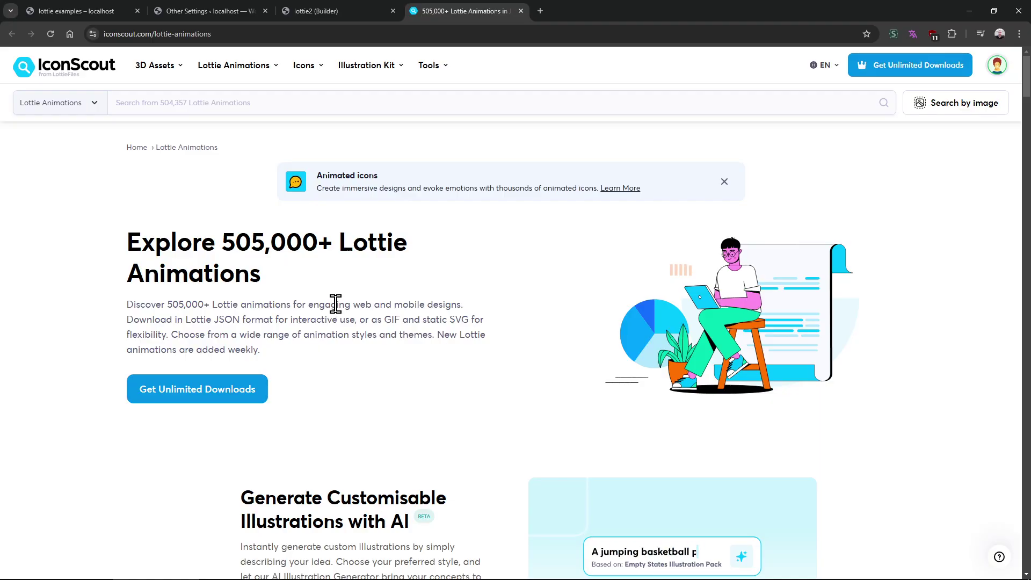
# Dismiss IconScout's Animated icons banner and close the IconScout tab with Ctrl+W.
pyautogui.scroll(-9, 108, 429)
pyautogui.scroll(1, 110, 428)
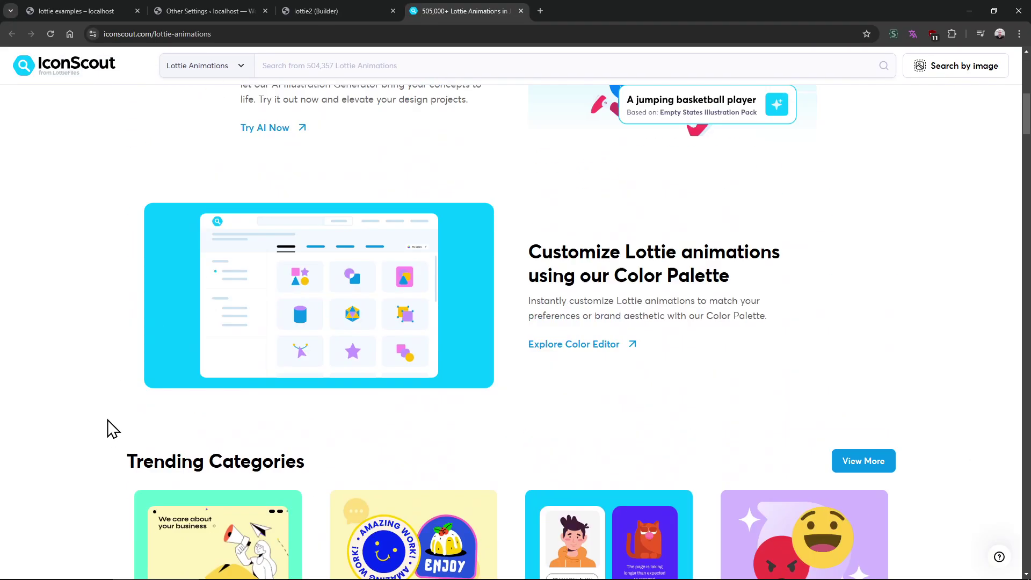
pyautogui.scroll(8, 112, 428)
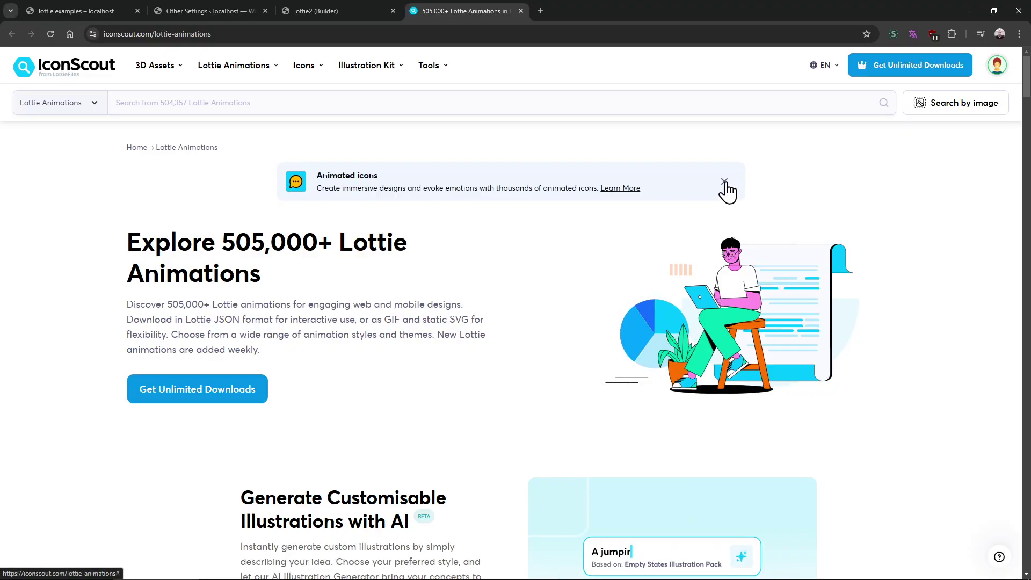
pyautogui.click(724, 181)
pyautogui.scroll(-2, 70, 362)
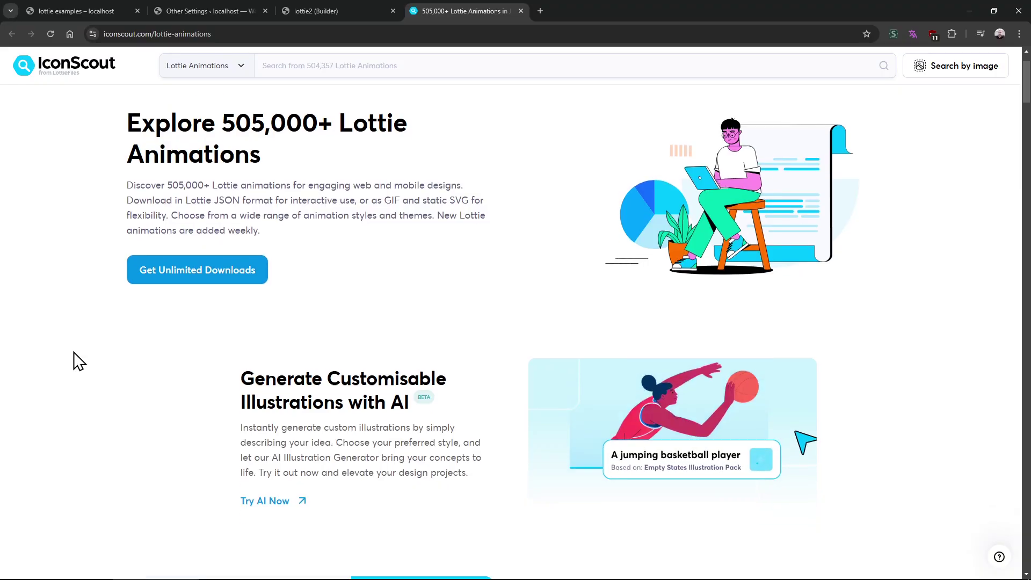
pyautogui.scroll(-13, 76, 357)
pyautogui.scroll(13, 76, 357)
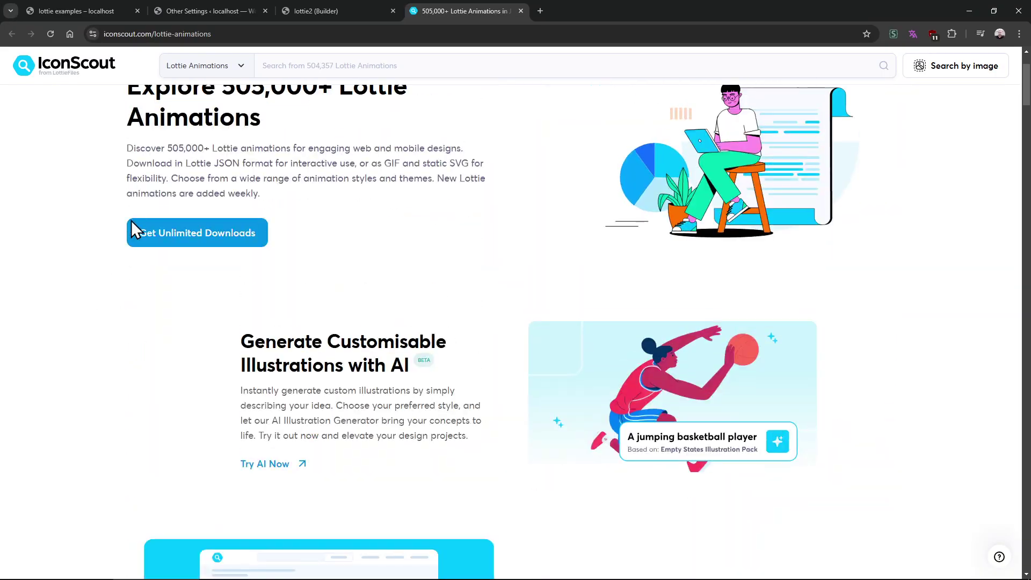
pyautogui.hotkey('ctrl', 'w')
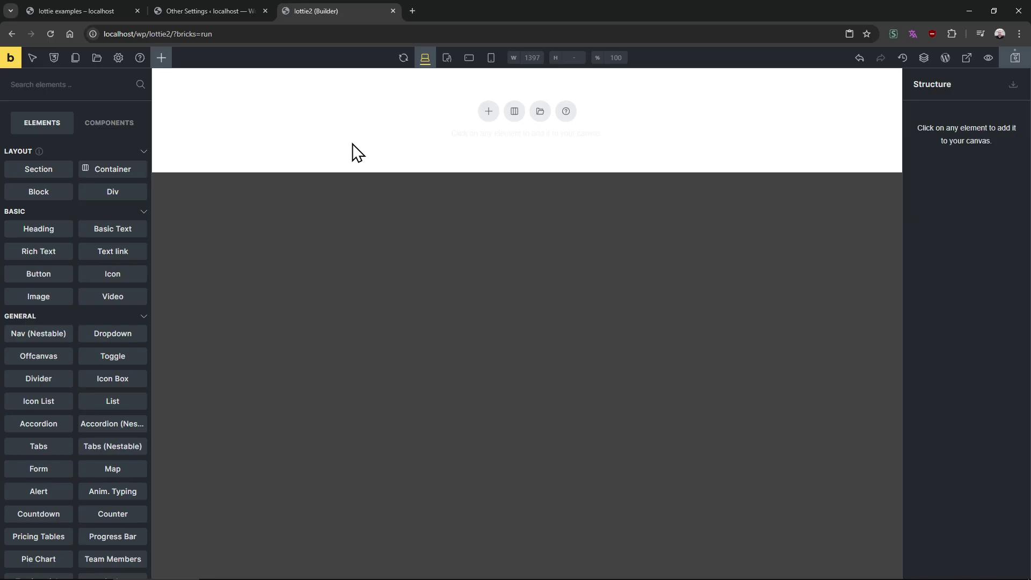
# Add a section with a container and drop a Lottie Animation element into it.
pyautogui.click(489, 112)
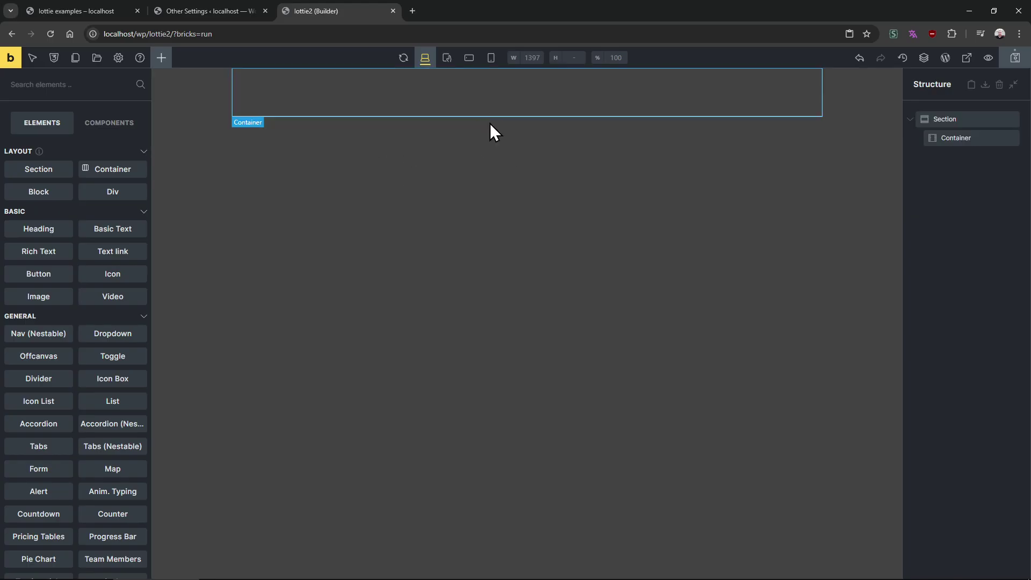
pyautogui.click(375, 93)
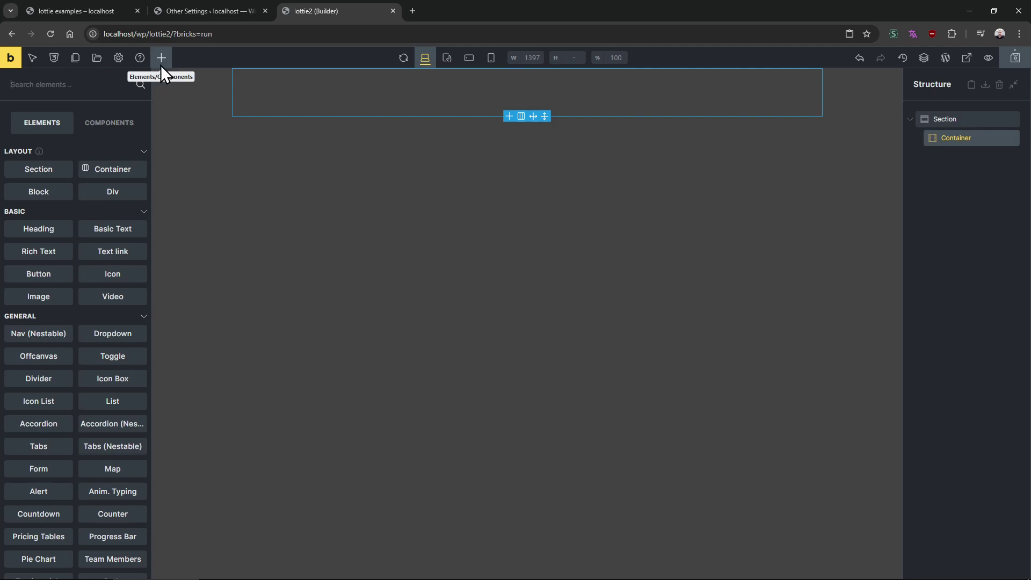
pyautogui.write('lott')
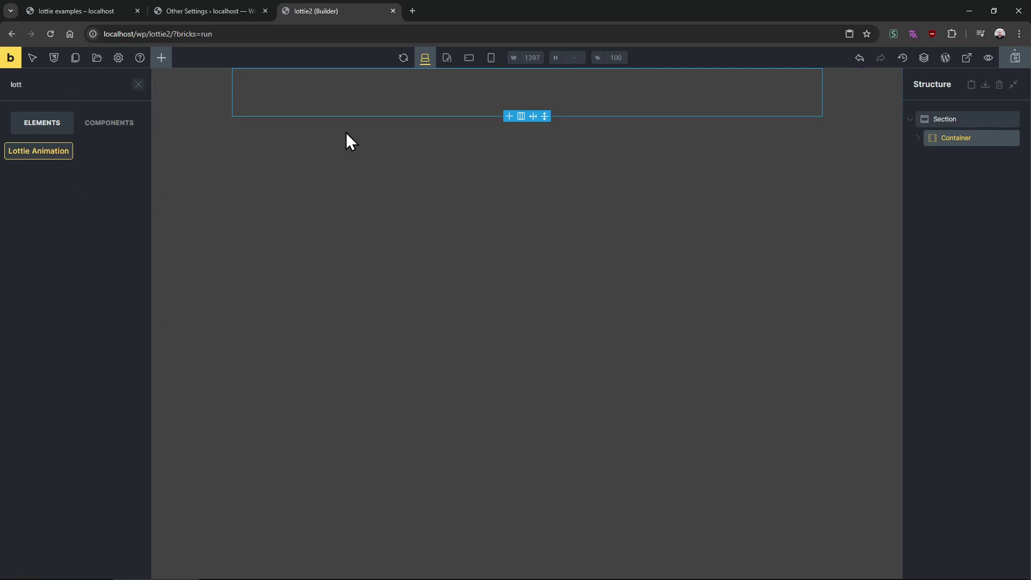
pyautogui.moveTo(954, 139); pyautogui.dragTo(945, 142)
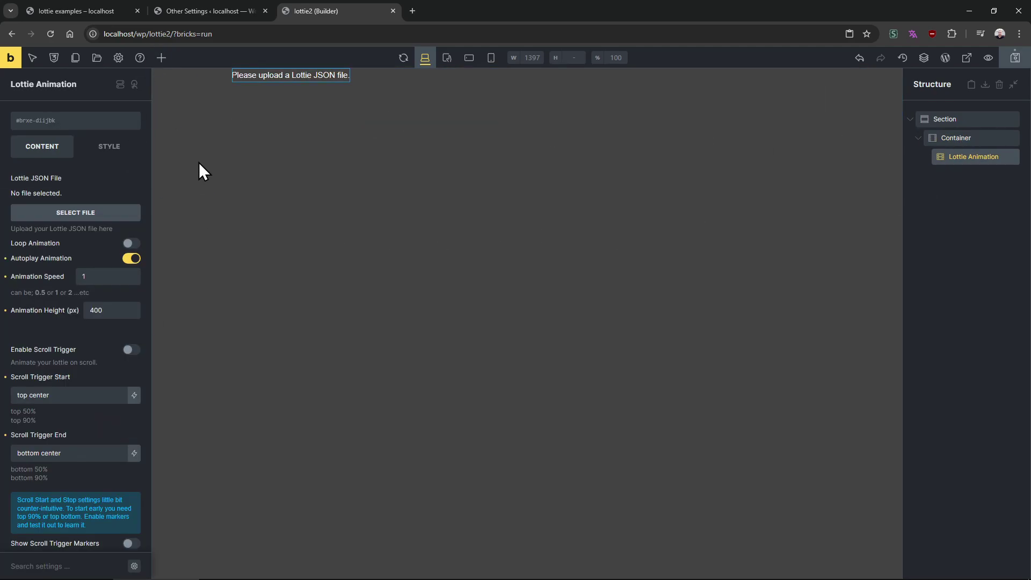
# Load 6886442.json into the Lottie element and open the page preview.
pyautogui.click(86, 215)
pyautogui.click(153, 207)
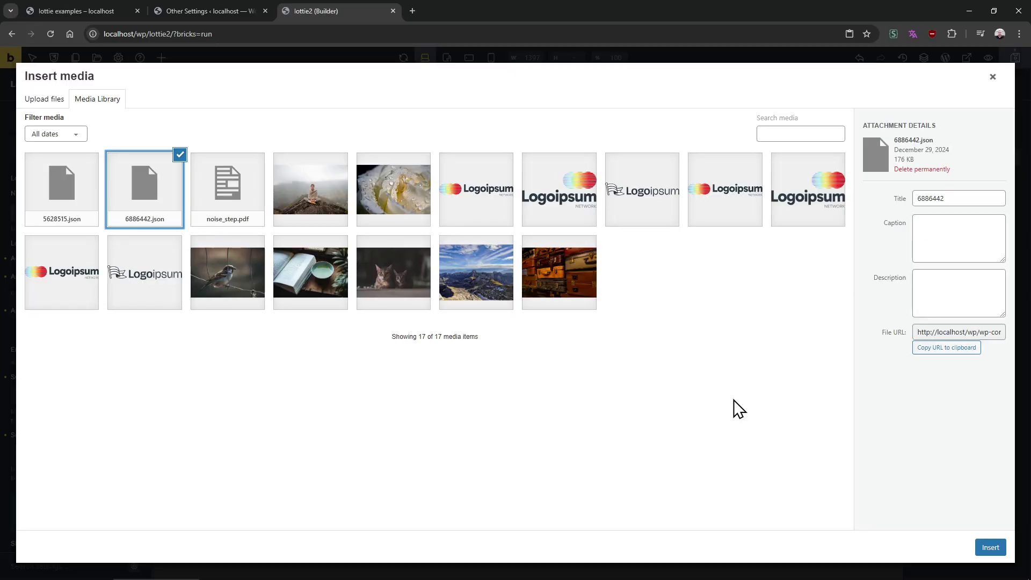
pyautogui.click(990, 547)
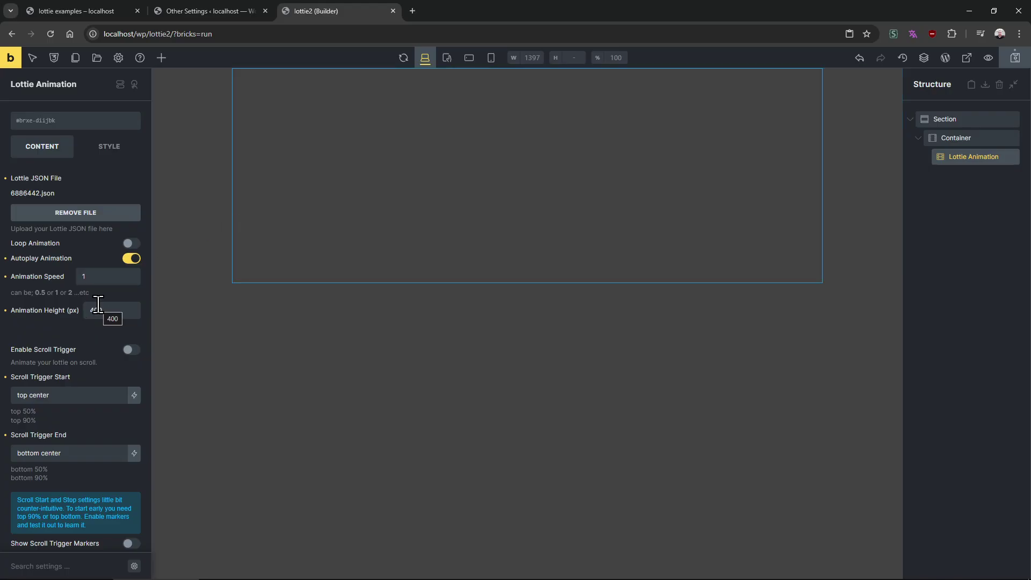
pyautogui.click(10, 57)
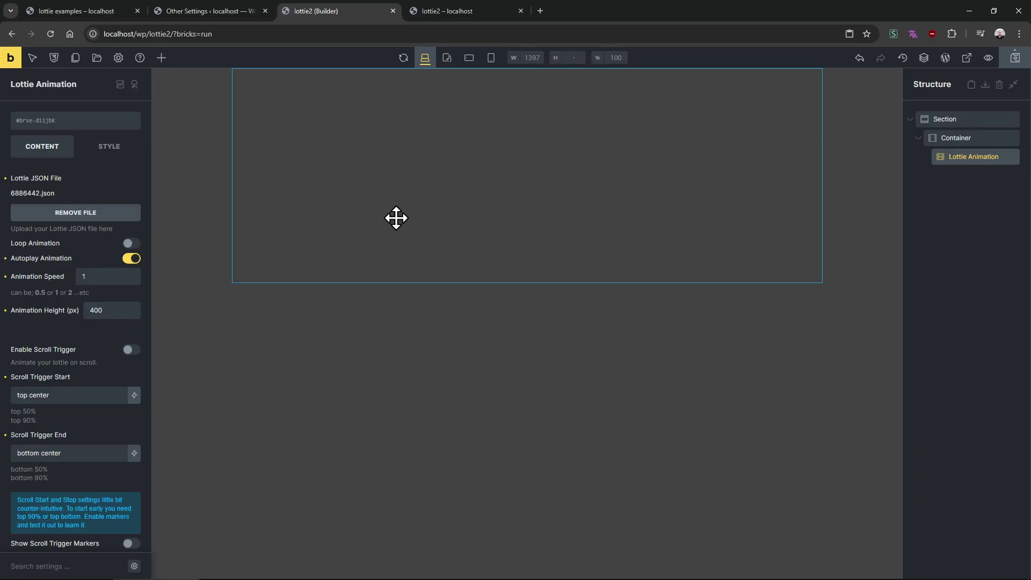
# Give the container a 200 px top margin and 20 px bottom margin, checking the preview.
pyautogui.click(476, 11)
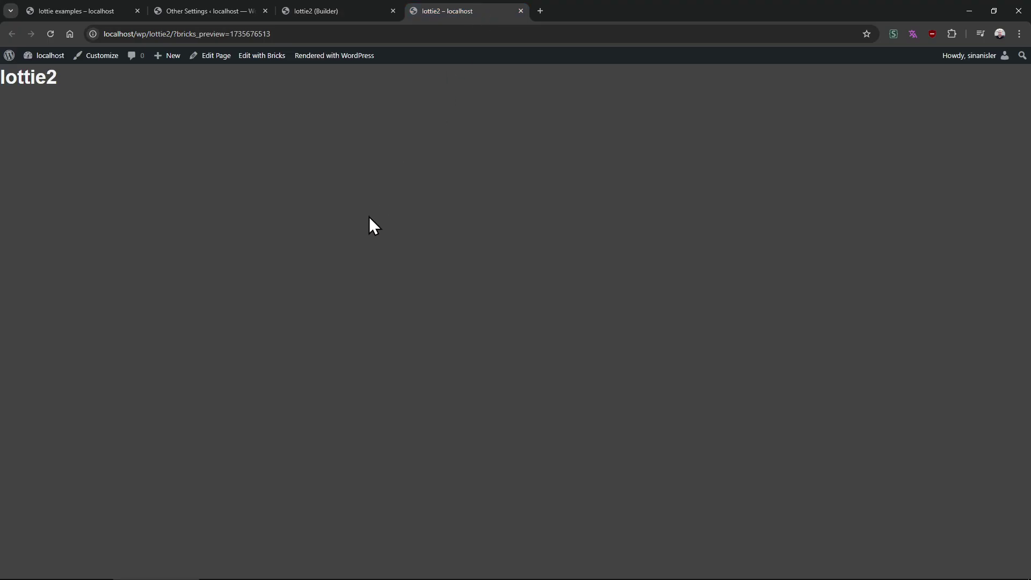
pyautogui.click(336, 7)
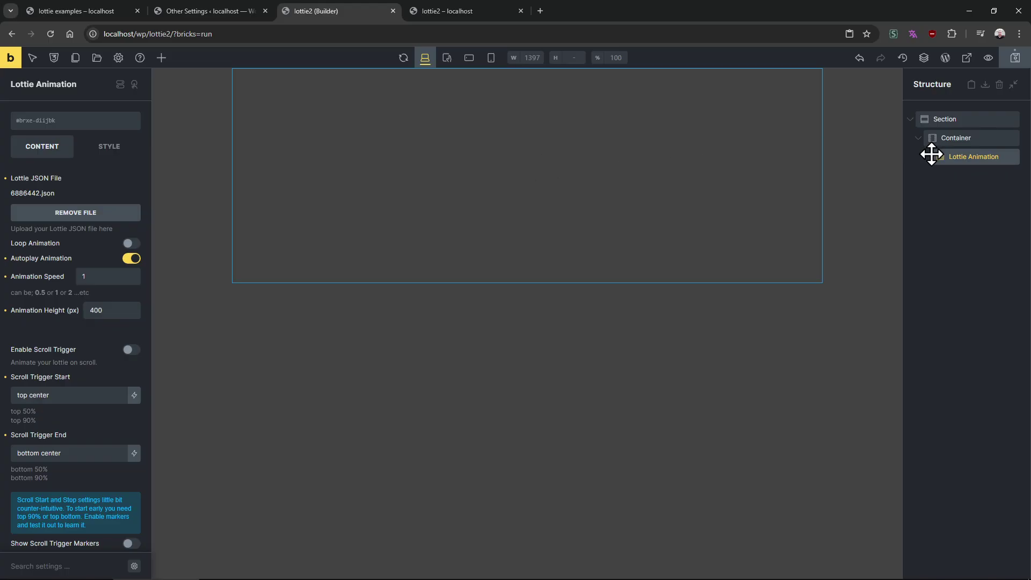
pyautogui.click(963, 139)
pyautogui.click(108, 148)
pyautogui.click(87, 185)
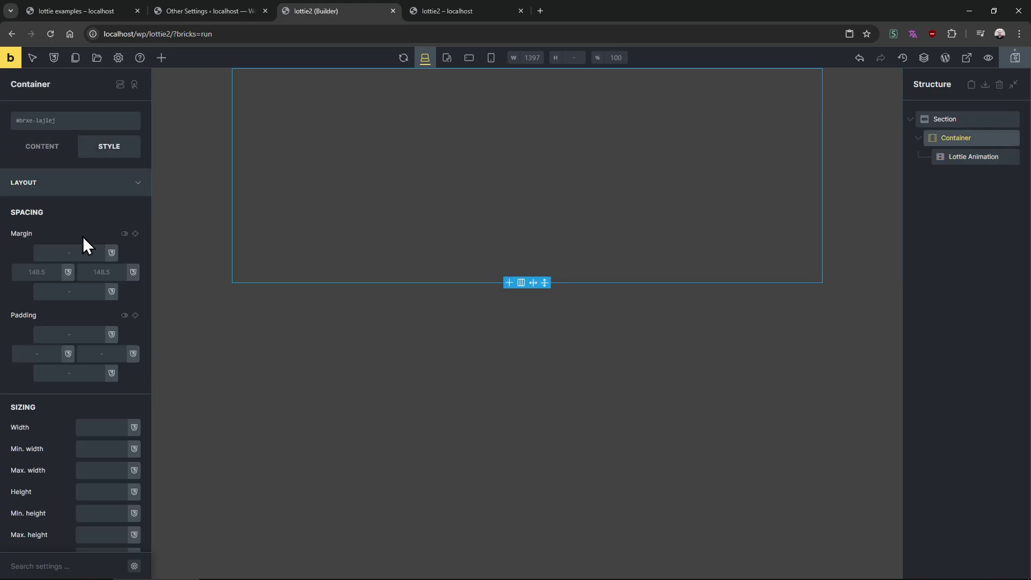
pyautogui.click(77, 246)
pyautogui.write('200')
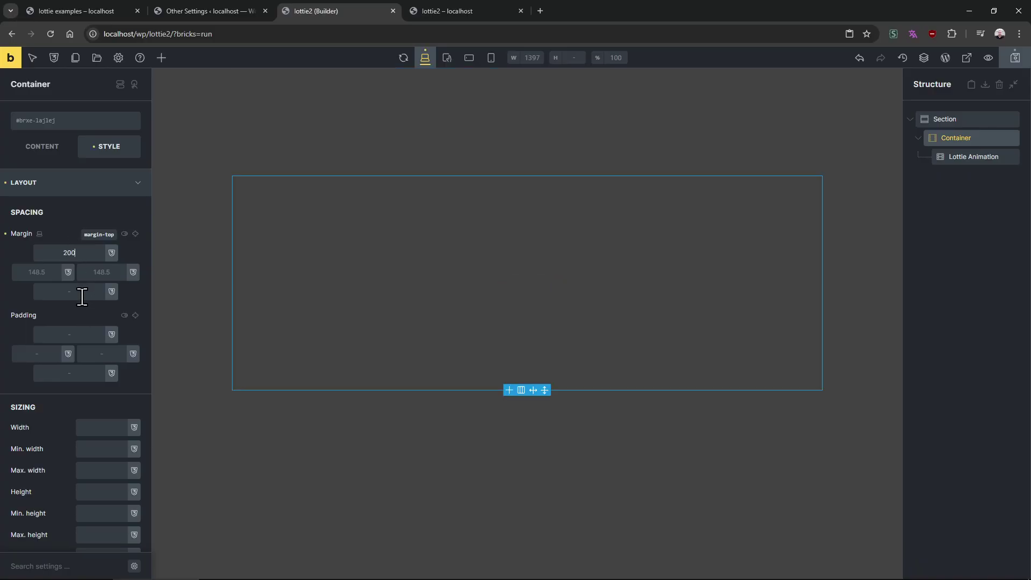
pyautogui.click(80, 295)
pyautogui.write('200')
pyautogui.click(467, 11)
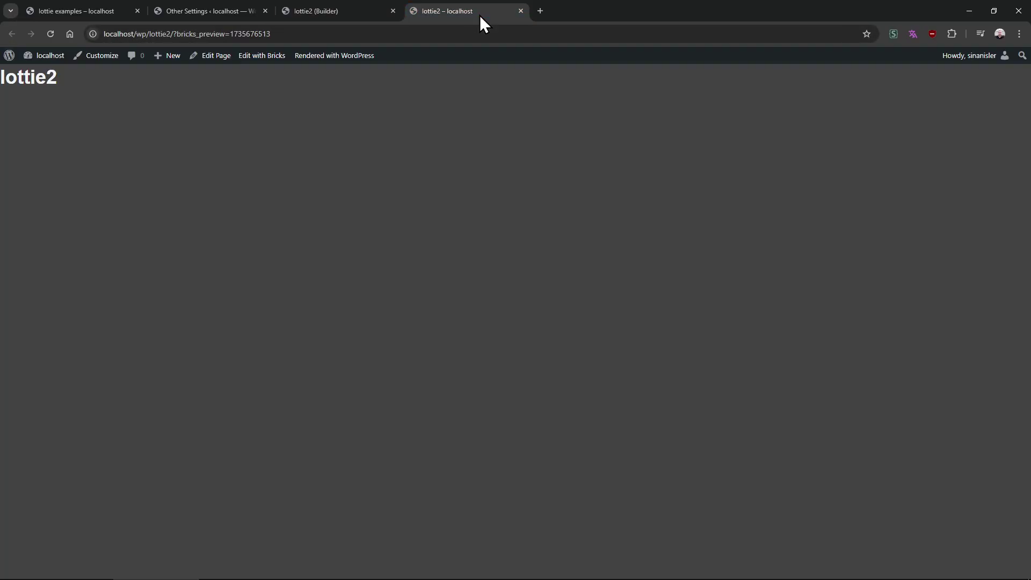
pyautogui.click(345, 9)
# Turn on Loop Animation for the Lottie element and save the page.
pyautogui.click(400, 276)
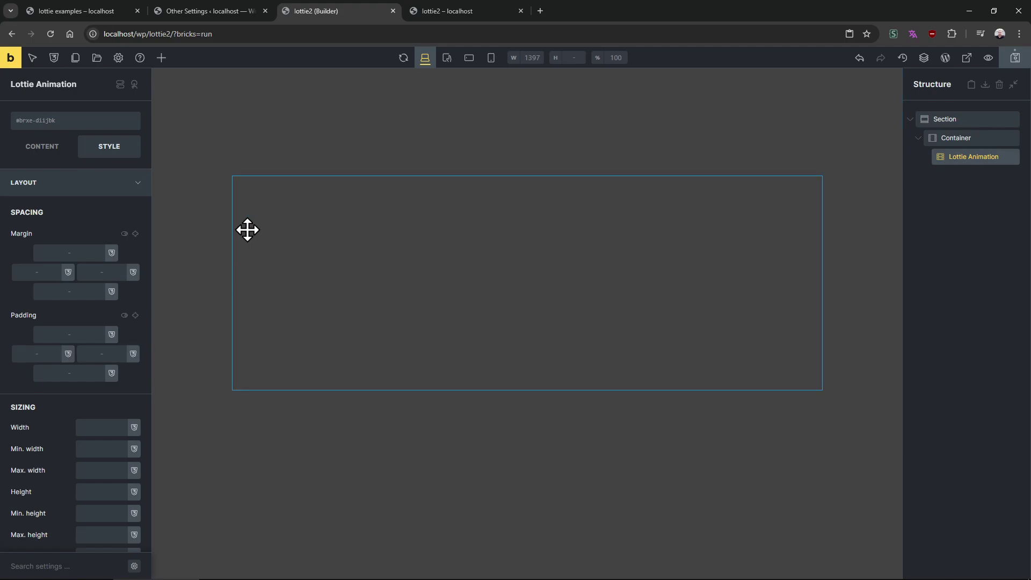
pyautogui.click(31, 154)
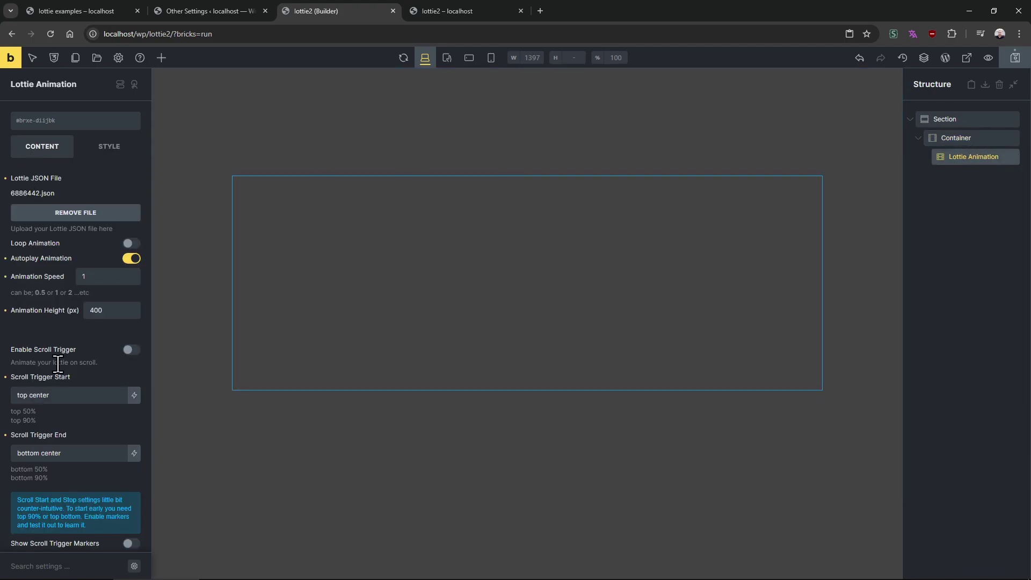
pyautogui.click(130, 244)
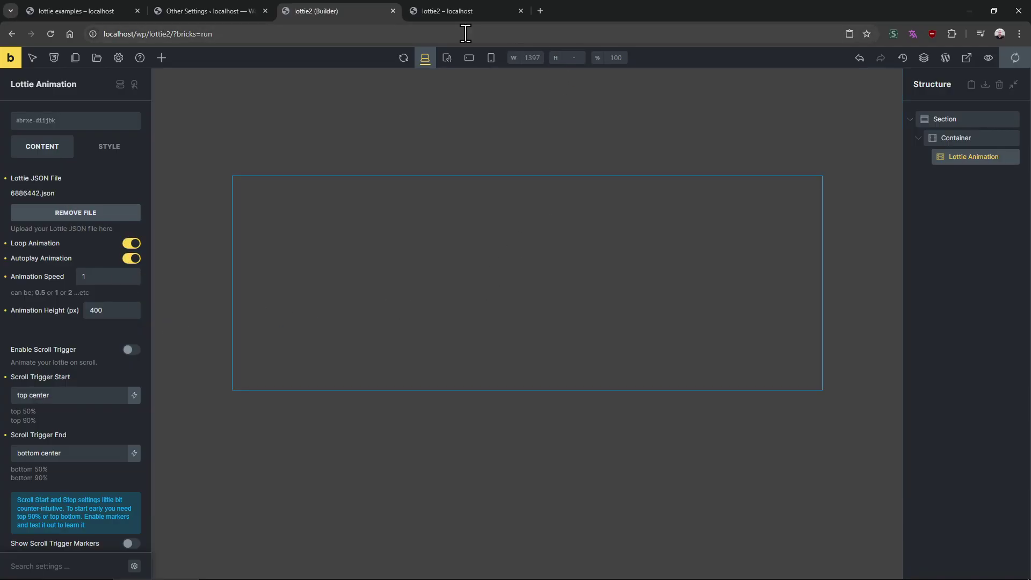
pyautogui.hotkey('ctrl', 'Tab')
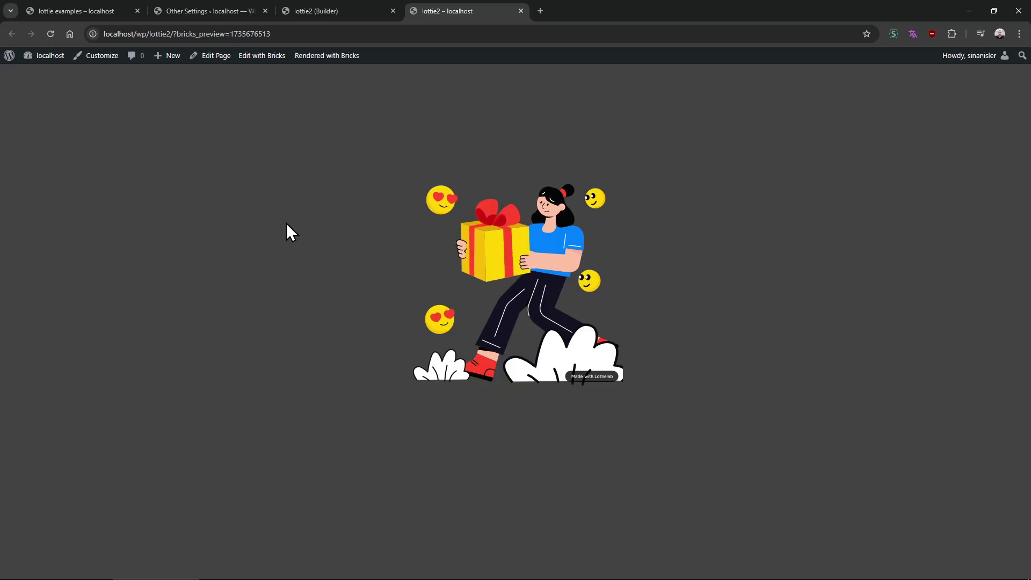
# Compare the Lottie animation on the preview page at speed 30, then at speed 1.
pyautogui.click(365, 13)
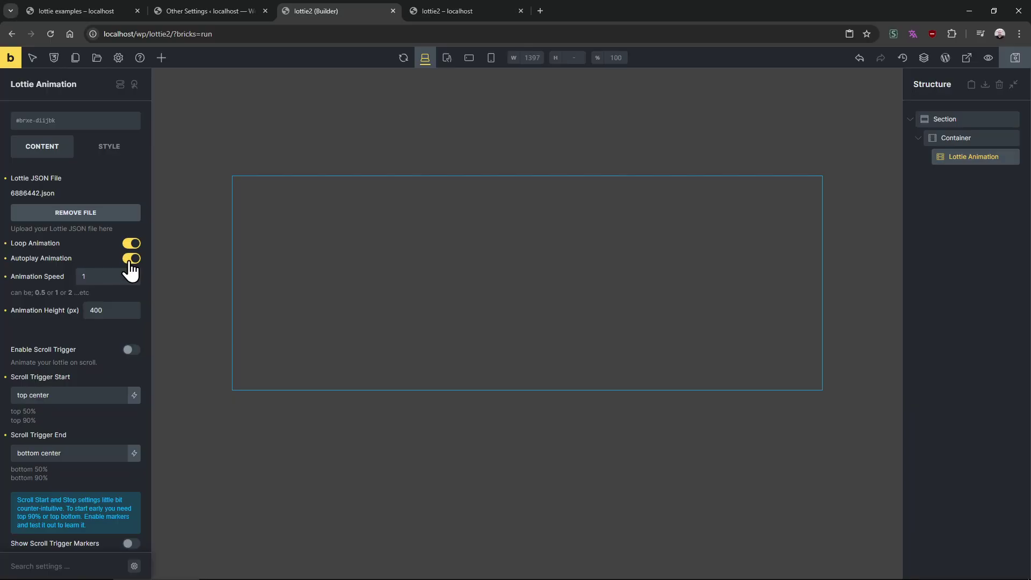
pyautogui.click(487, 11)
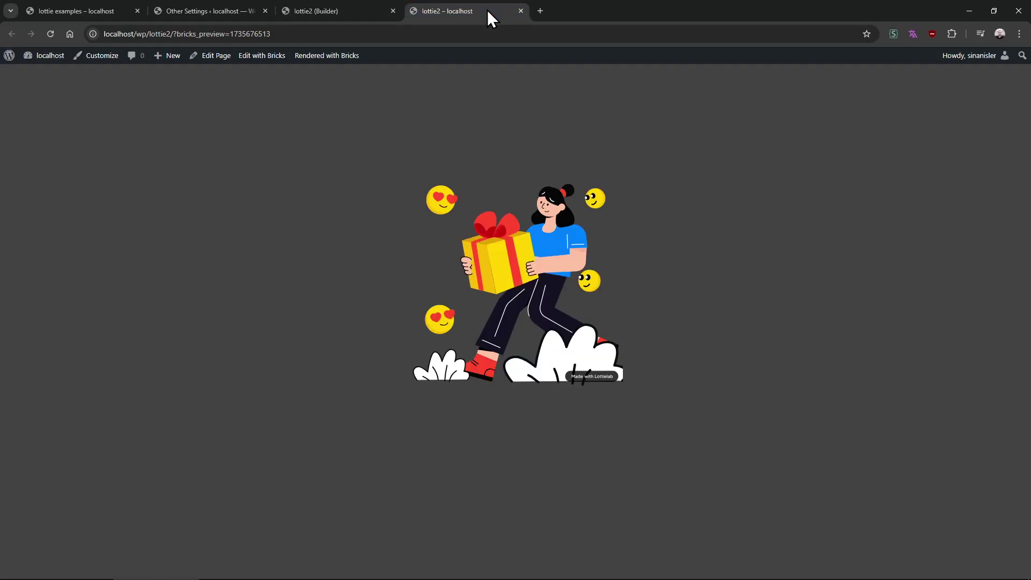
pyautogui.click(340, 12)
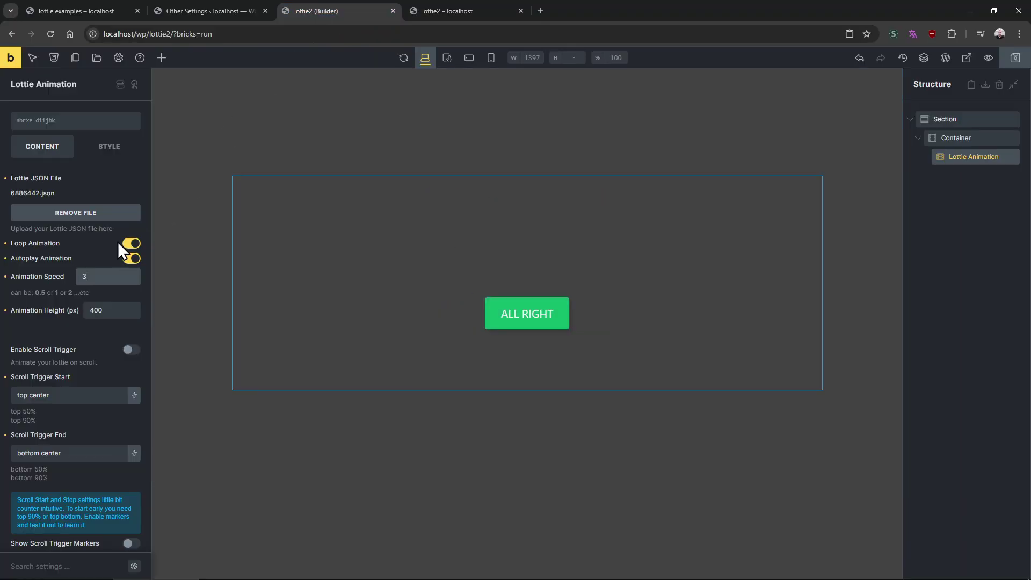
pyautogui.click(449, 10)
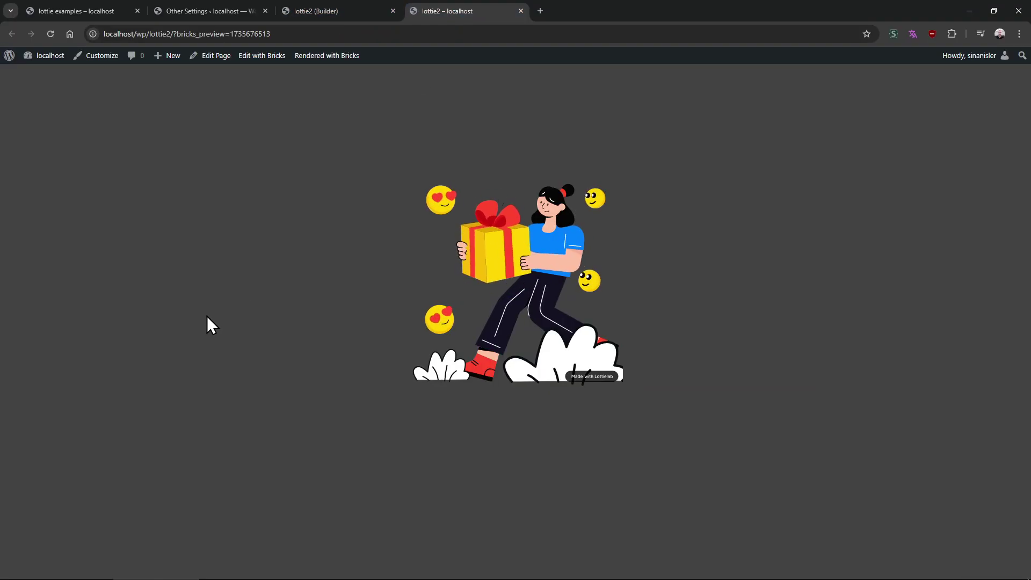
pyautogui.click(361, 11)
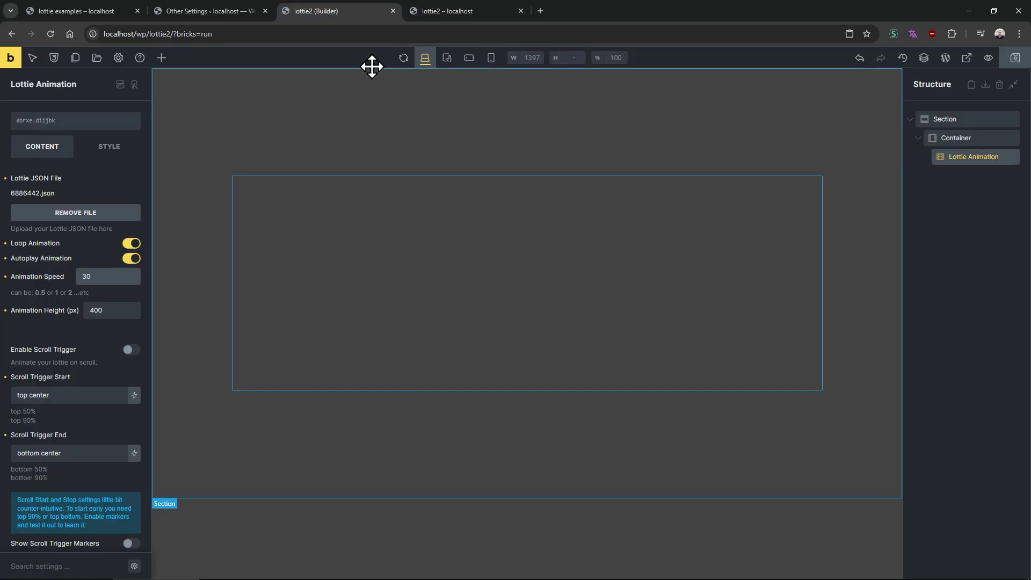
pyautogui.click(461, 11)
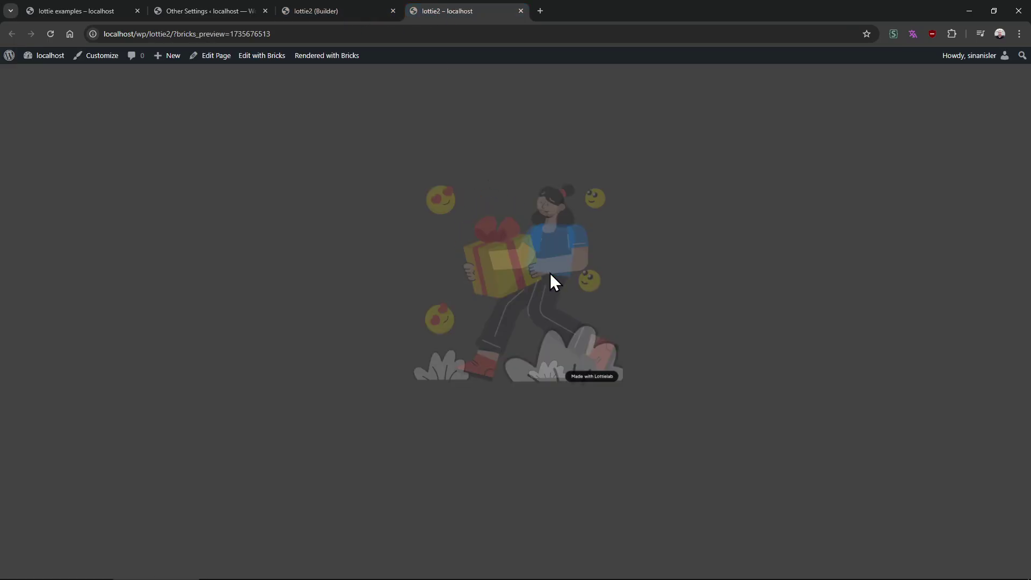
pyautogui.click(329, 11)
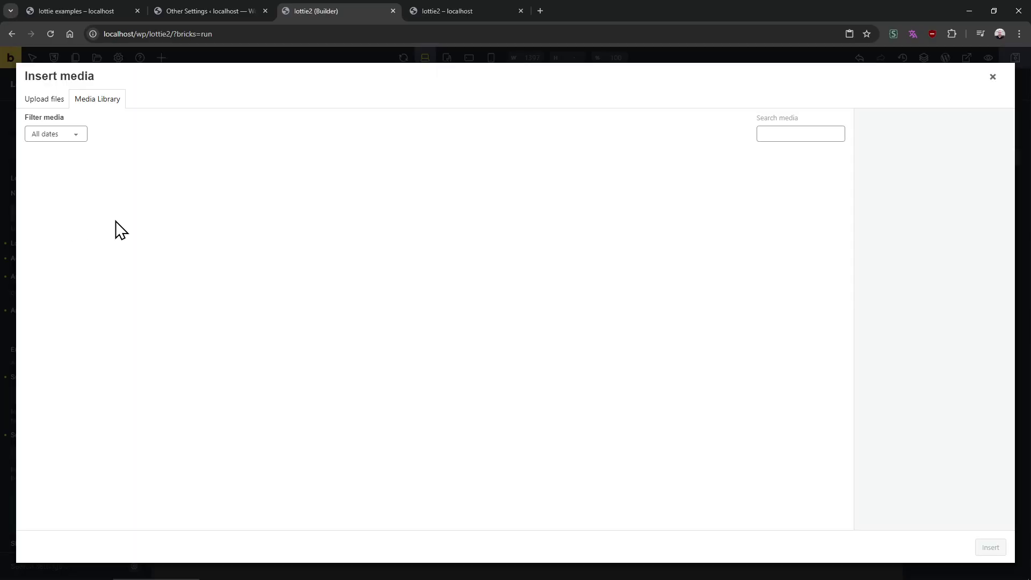
# Swap the Lottie file to 5628515.json and check the new animation on the preview page.
pyautogui.click(69, 213)
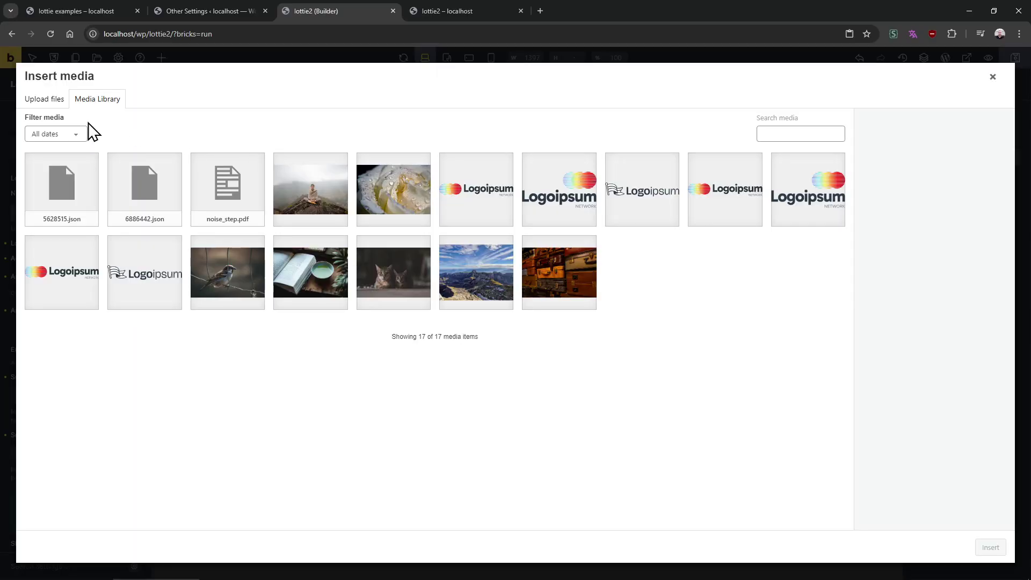
pyautogui.click(105, 203)
pyautogui.click(991, 547)
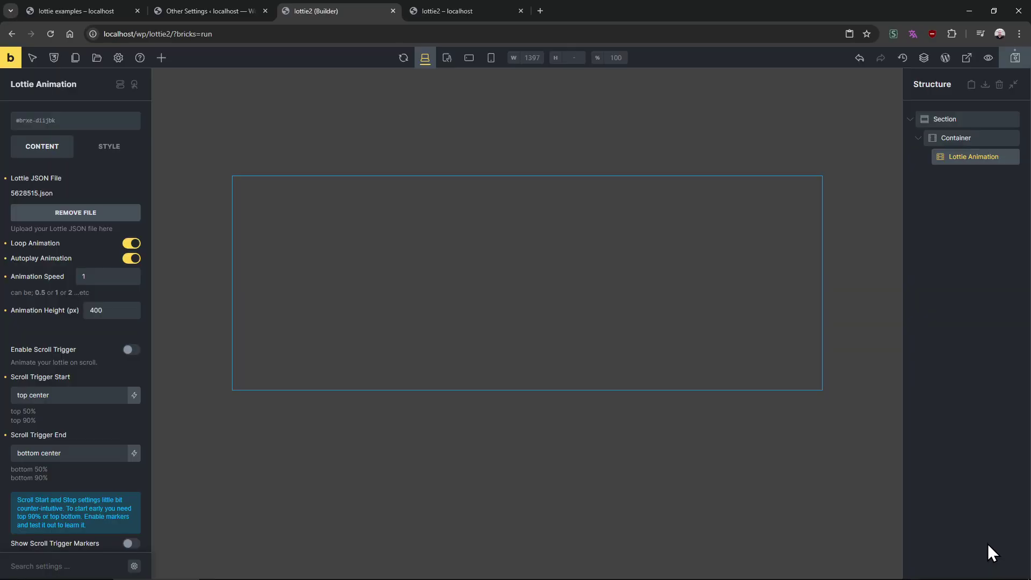
pyautogui.click(469, 12)
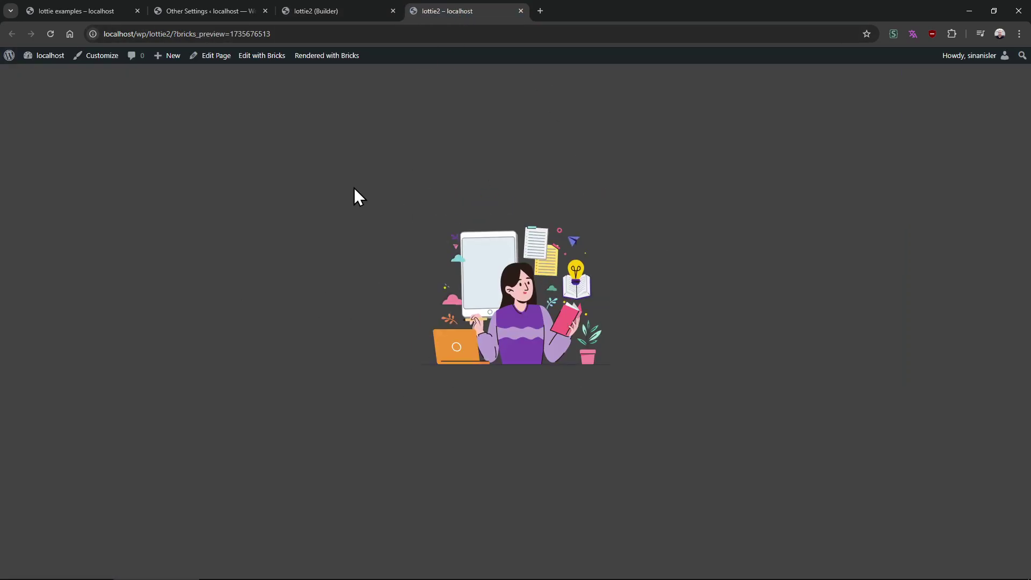
pyautogui.click(333, 12)
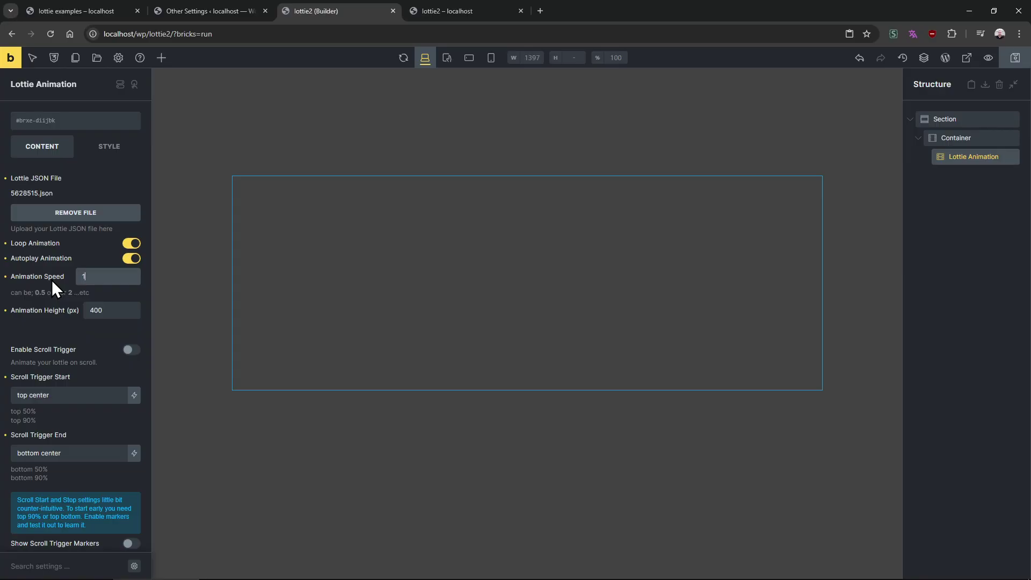
pyautogui.click(430, 11)
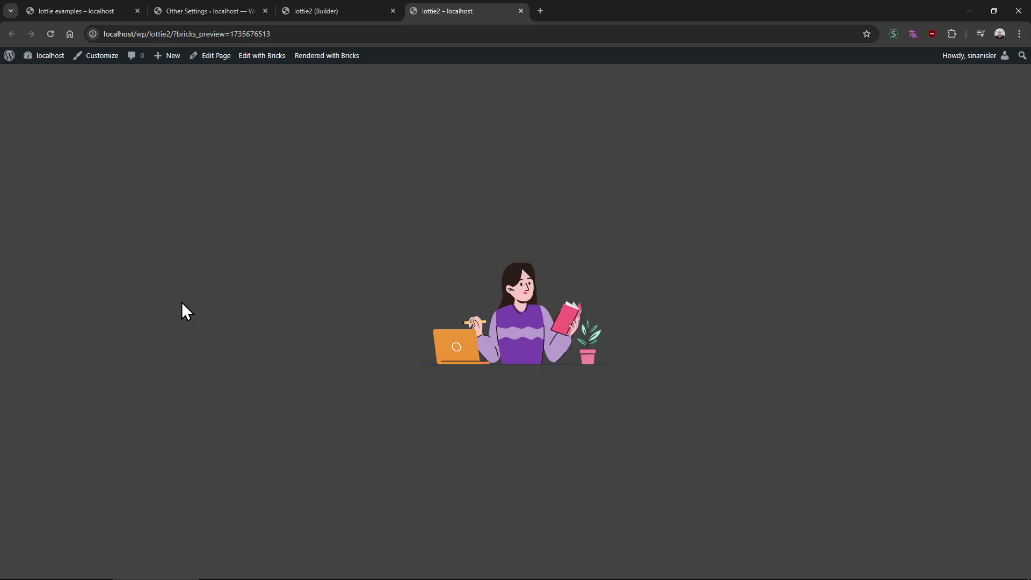
pyautogui.click(337, 11)
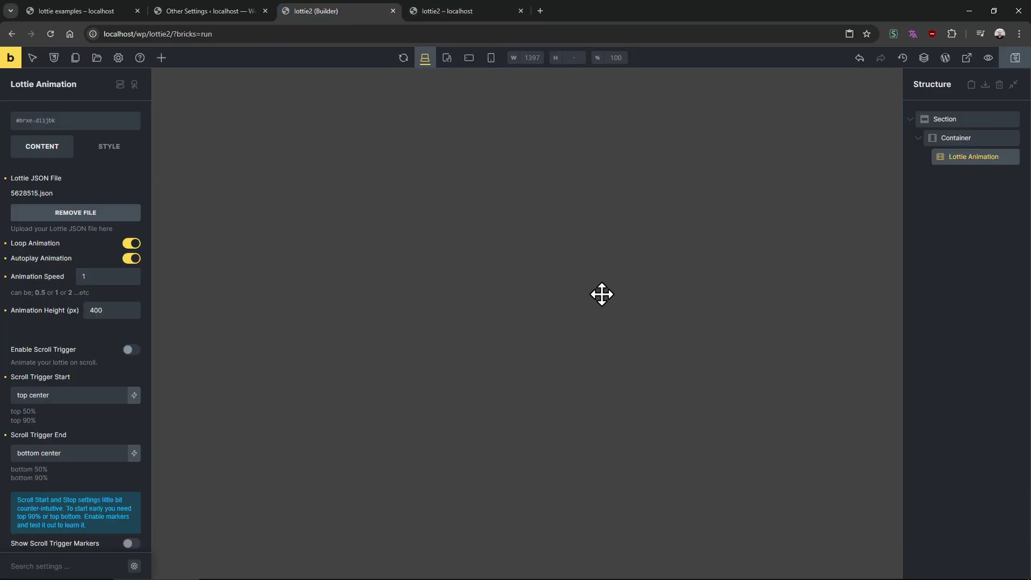
pyautogui.click(466, 11)
pyautogui.click(337, 11)
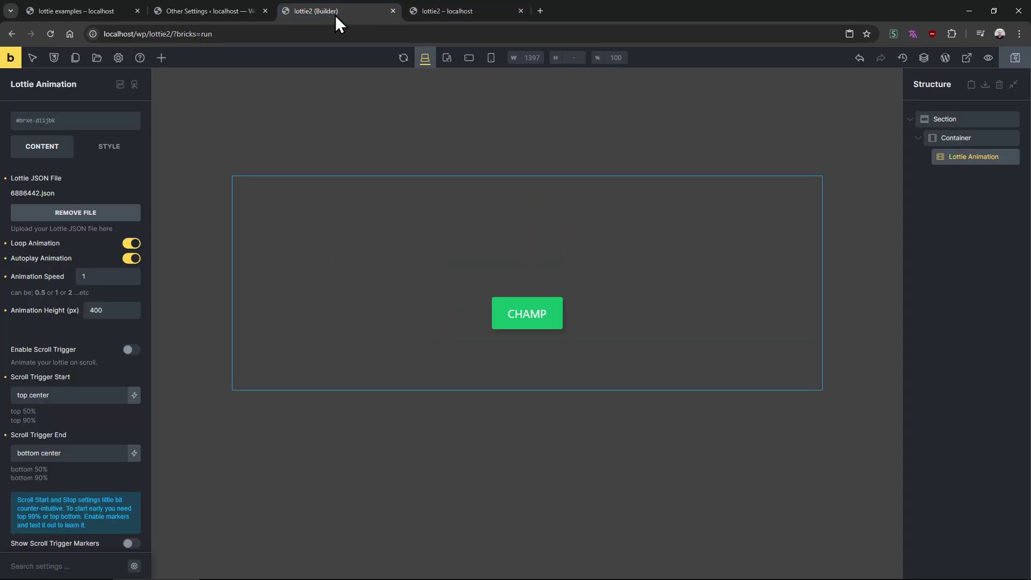
# Set the animation height to 550 px and re-select 5628515.json as the file.
pyautogui.doubleClick(113, 315)
pyautogui.write('5500')
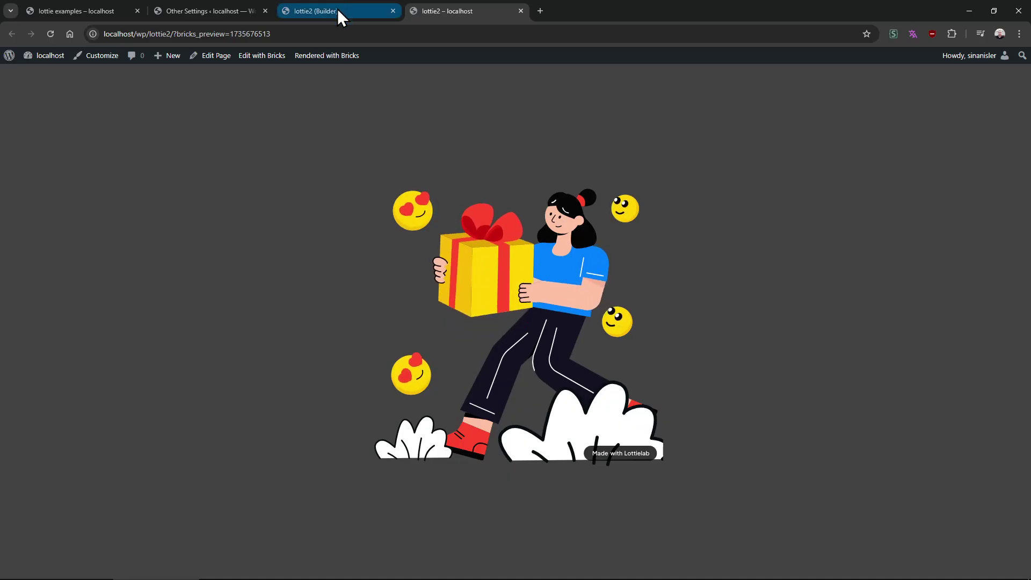
pyautogui.click(337, 11)
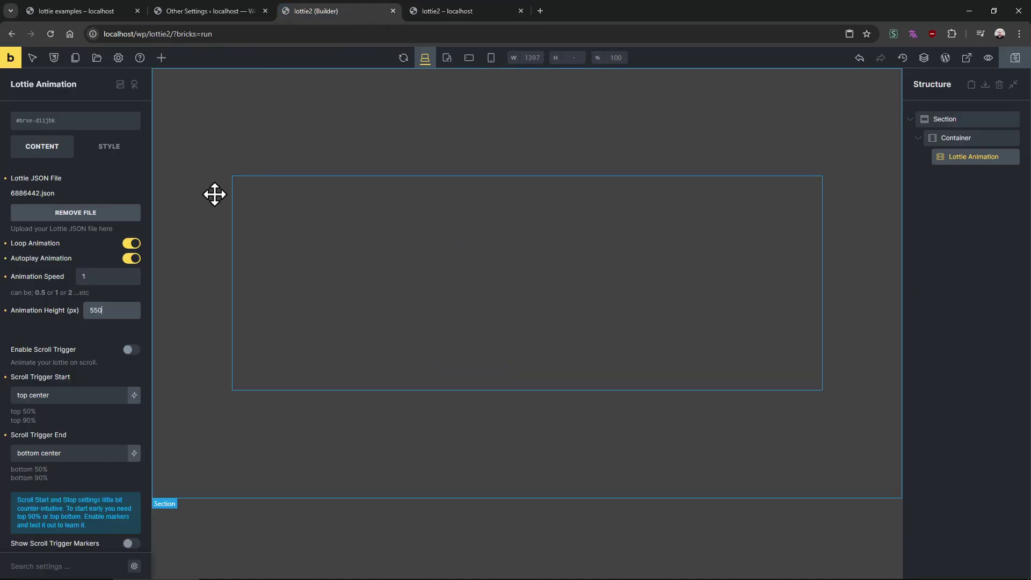
pyautogui.click(74, 214)
pyautogui.click(76, 214)
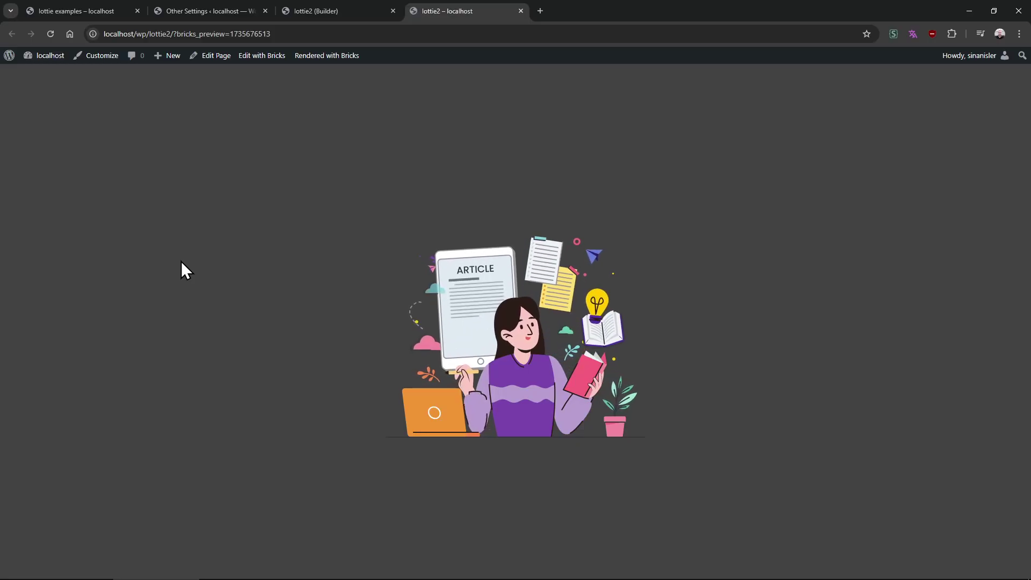
# Set the Bricks container's width to 550 px.
pyautogui.click(345, 11)
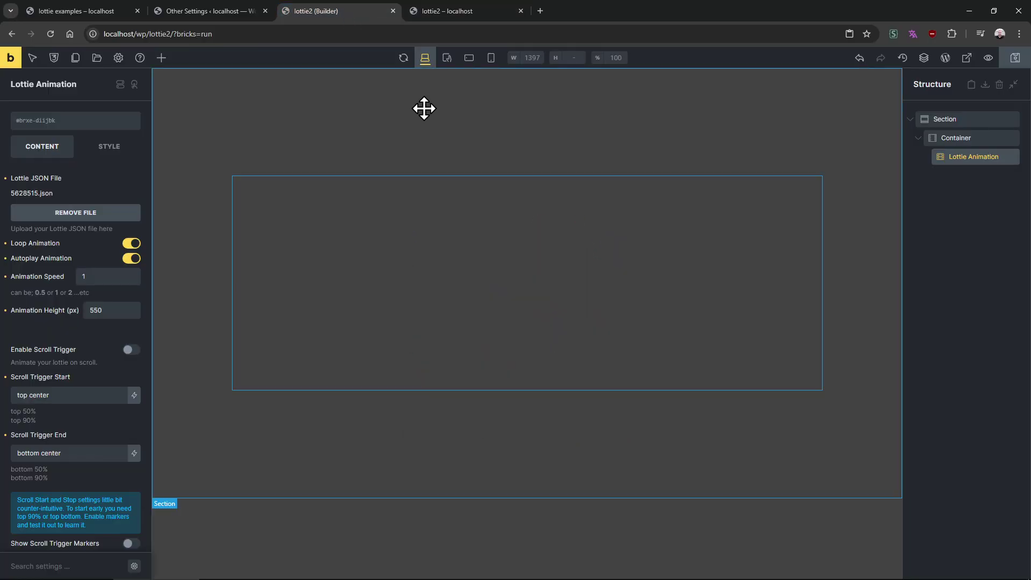
pyautogui.click(978, 138)
pyautogui.moveTo(976, 158); pyautogui.dragTo(88, 162)
pyautogui.click(89, 152)
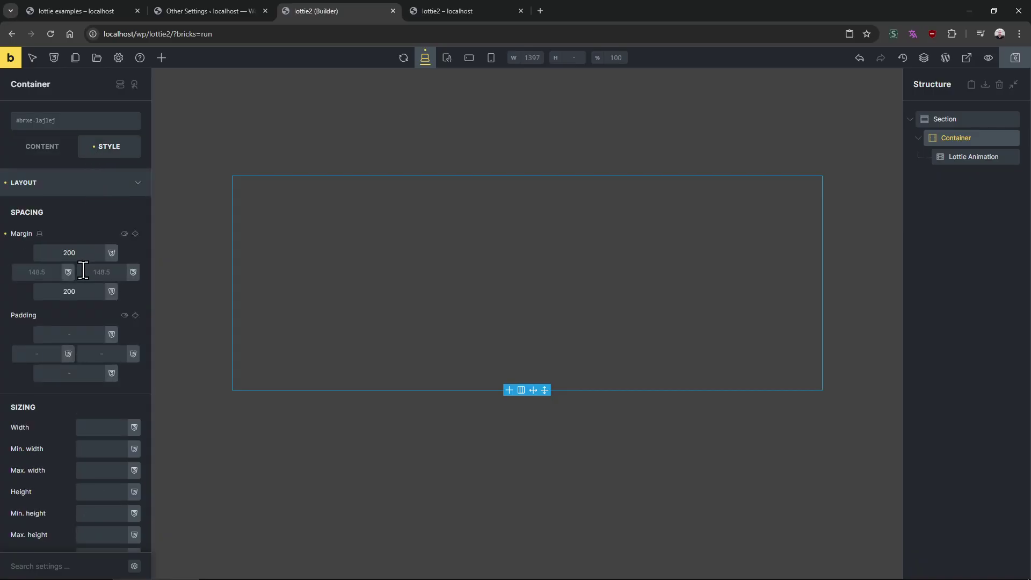
pyautogui.click(111, 427)
pyautogui.write('550')
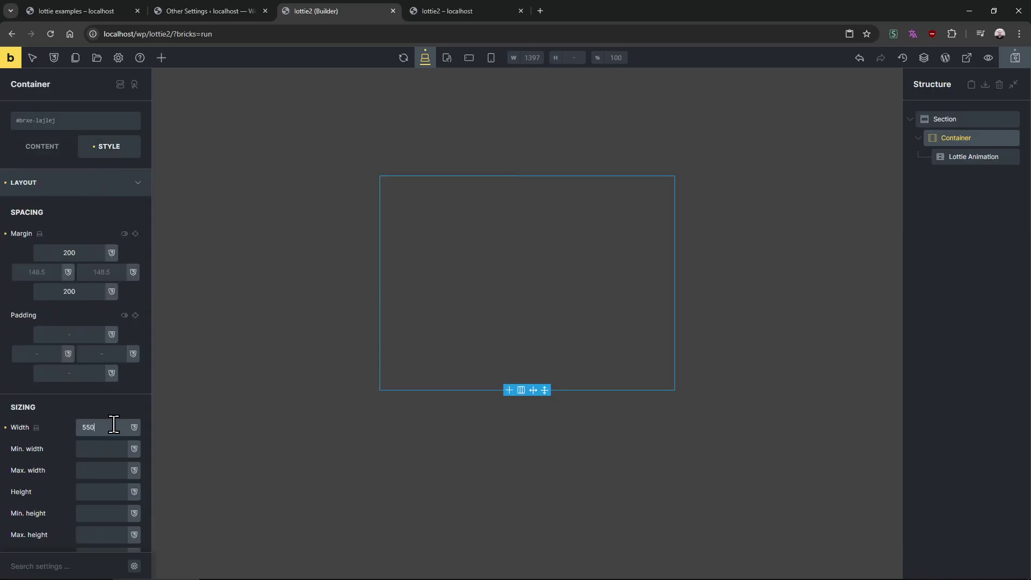
# Select the Lottie Animation element and view it animating on the live lottie2 page.
pyautogui.click(967, 156)
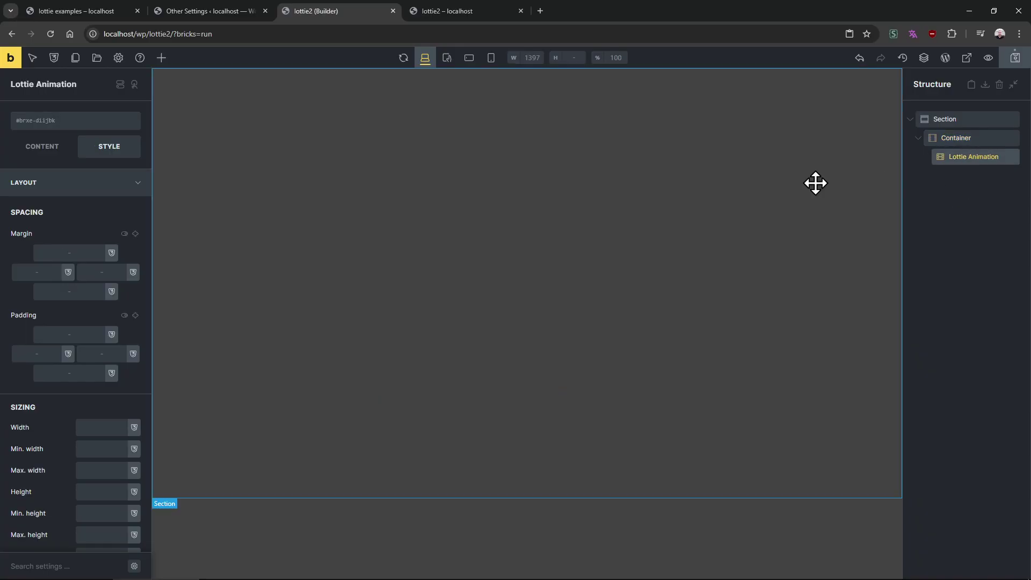
pyautogui.click(48, 153)
pyautogui.click(446, 12)
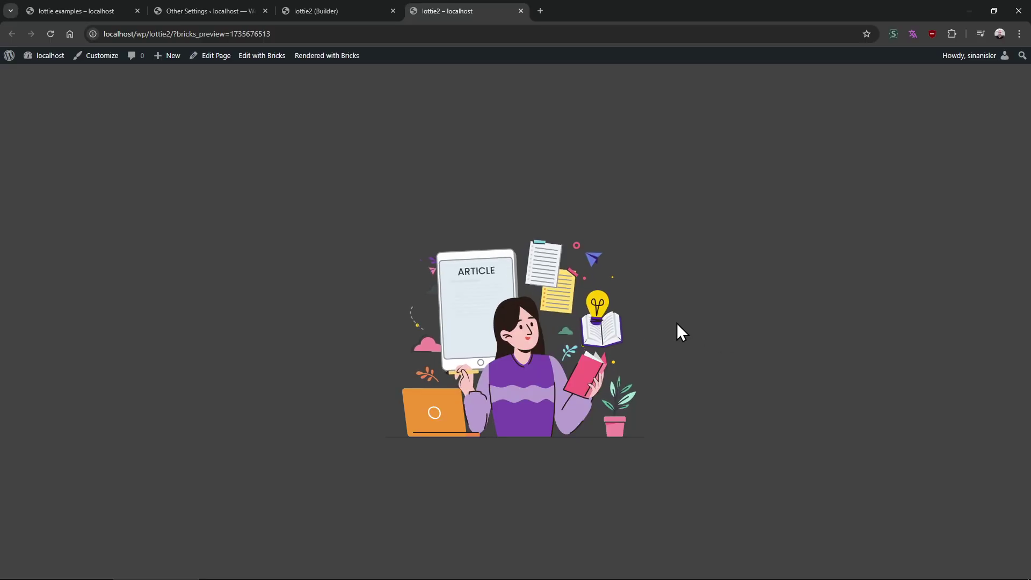
# Disable Loop Animation, review the top center / bottom center scroll trigger values, and check the live page.
pyautogui.click(324, 11)
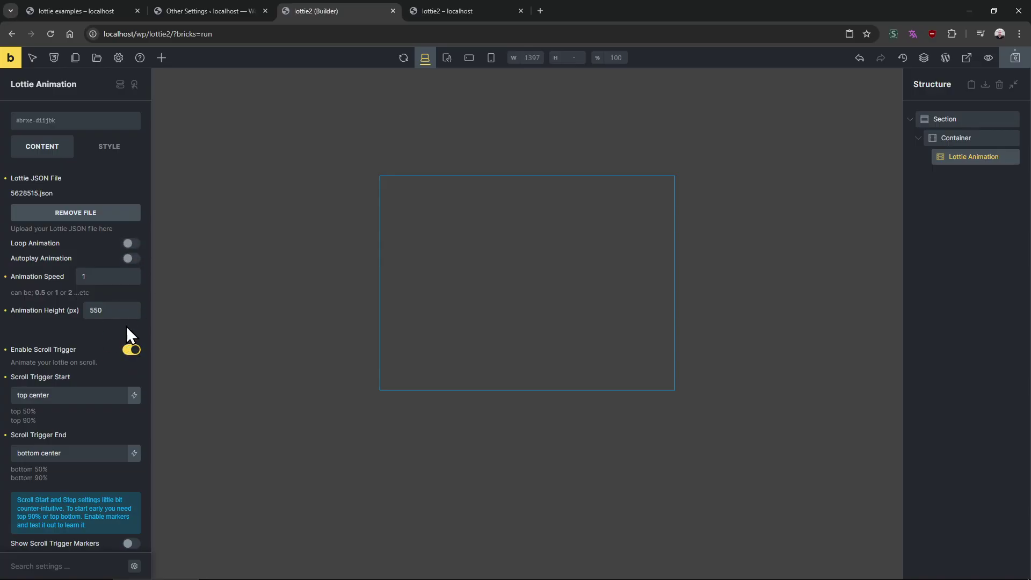
pyautogui.click(133, 246)
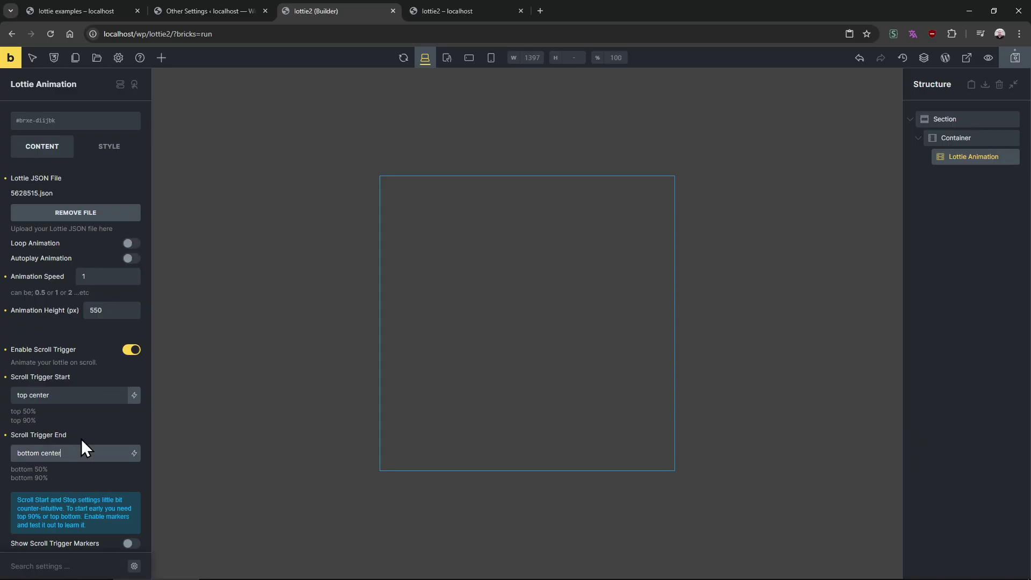
pyautogui.moveTo(60, 395); pyautogui.dragTo(1, 401)
pyautogui.tripleClick(73, 450)
pyautogui.click(100, 461)
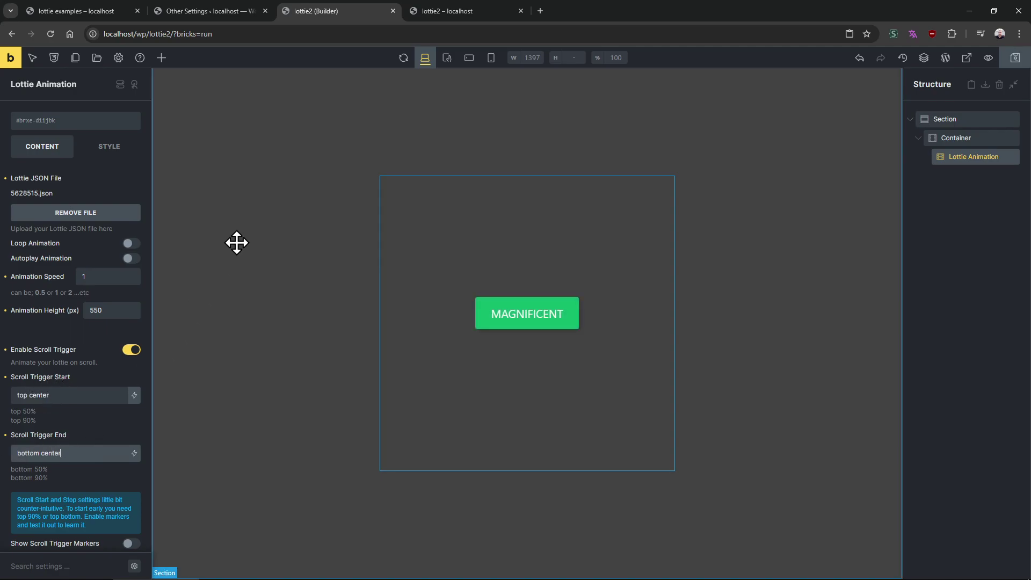
pyautogui.click(494, 10)
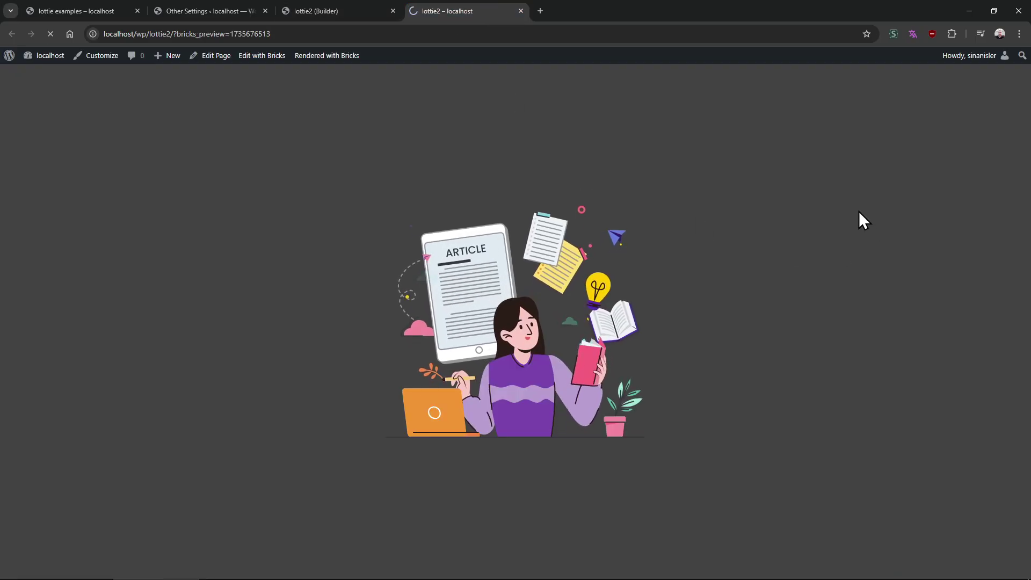
# Enable Show Scroll Trigger Markers and view the start and end markers on the live page.
pyautogui.click(370, 12)
pyautogui.click(130, 537)
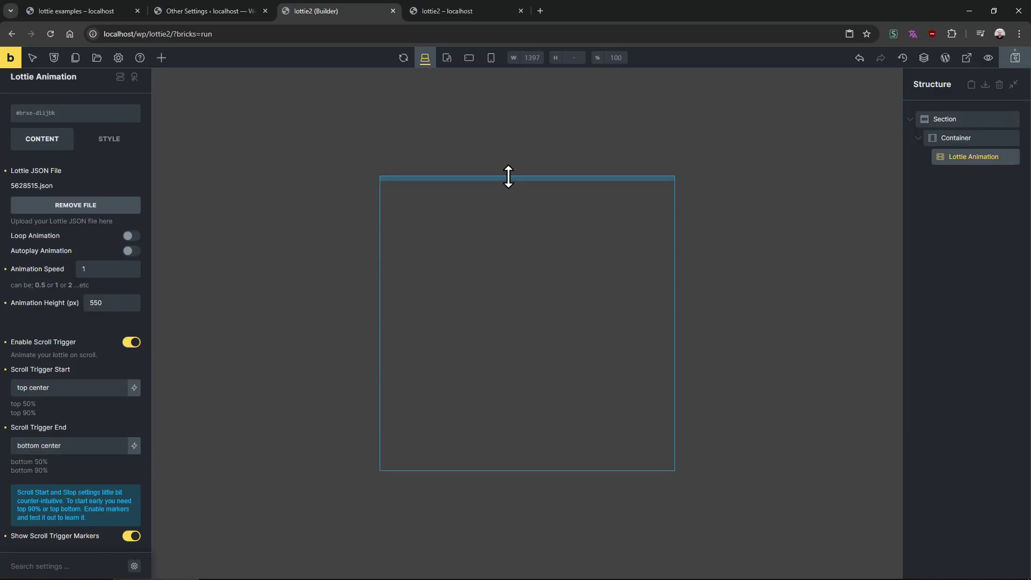
pyautogui.click(476, 4)
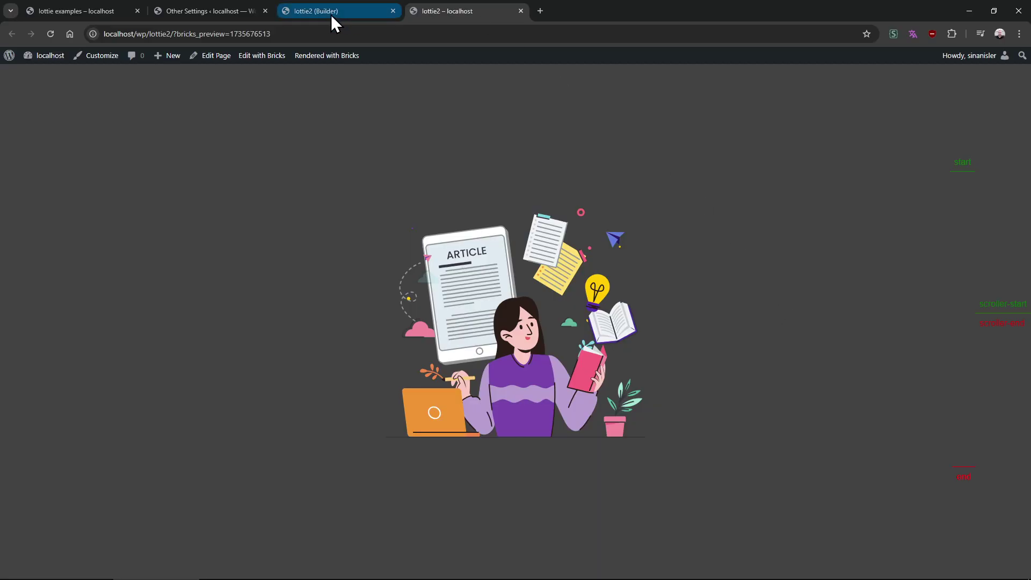
# Give the Container an 880 px top margin.
pyautogui.click(288, 9)
pyautogui.click(929, 138)
pyautogui.click(115, 153)
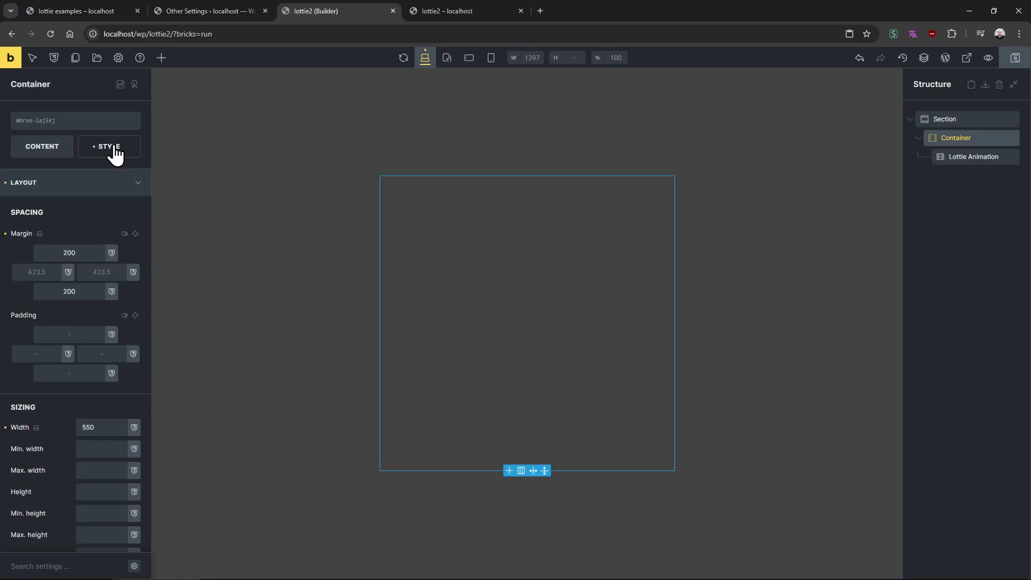
pyautogui.doubleClick(69, 252)
pyautogui.write('880')
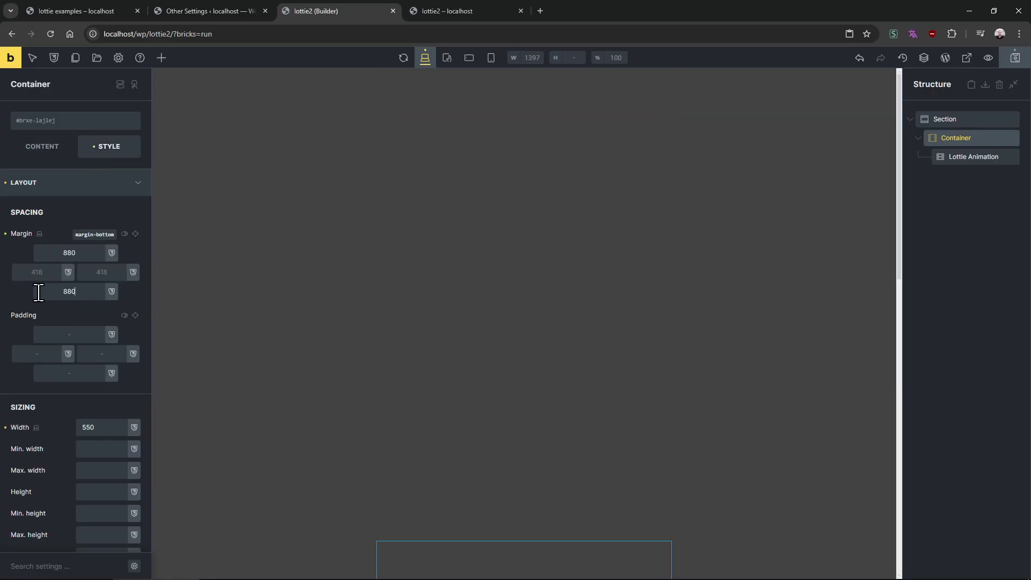
# Scroll the live page to check the pushed-down, scroll-driven animation.
pyautogui.click(472, 7)
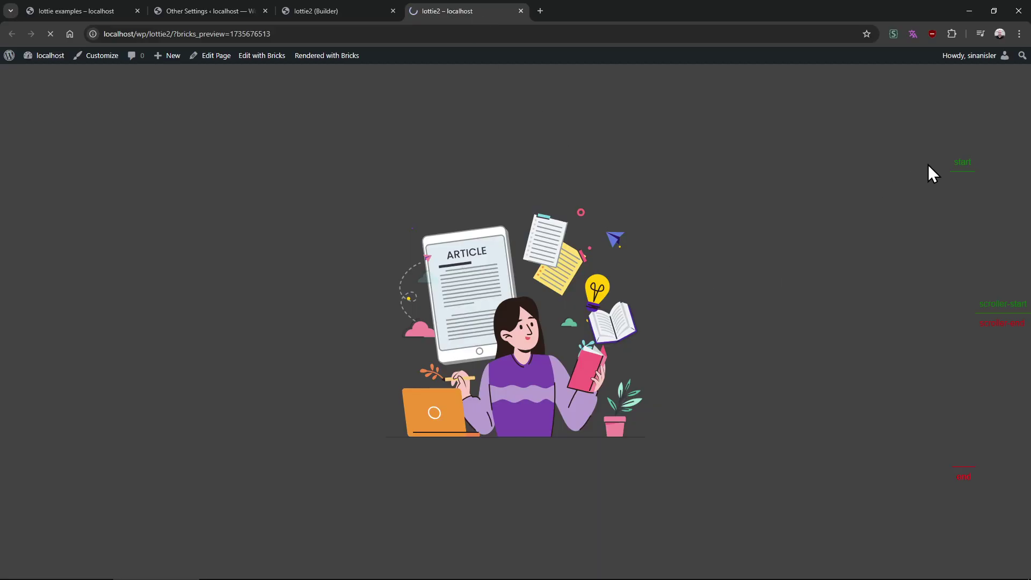
pyautogui.moveTo(1023, 140); pyautogui.dragTo(1003, 224)
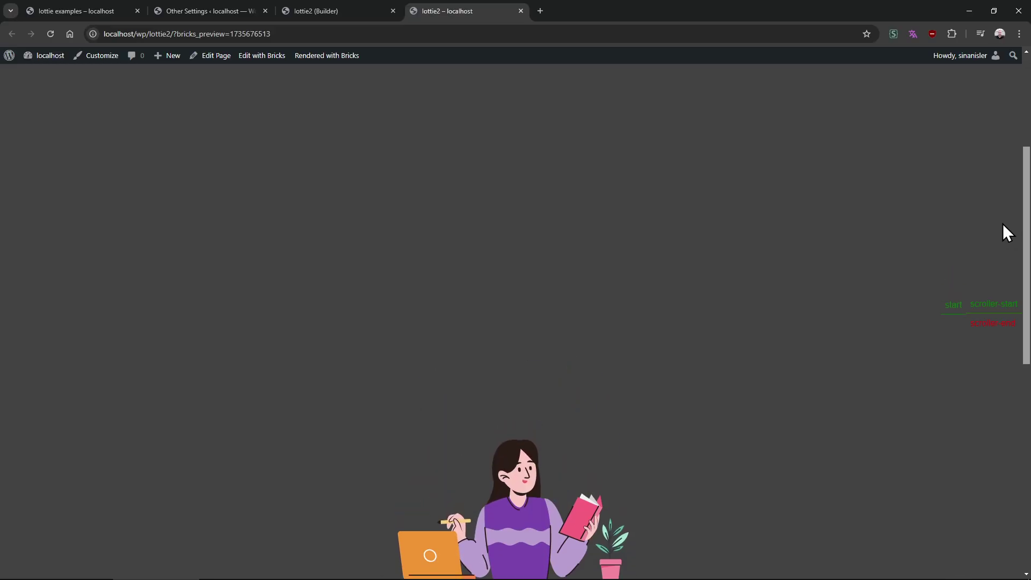
pyautogui.moveTo(1024, 271); pyautogui.dragTo(1017, 389)
pyautogui.moveTo(1026, 352); pyautogui.dragTo(971, 277)
# Check the Lottie's Scroll Trigger End value, then scroll the live page to scrub the animation.
pyautogui.click(294, 12)
pyautogui.scroll(-5, 81, 354)
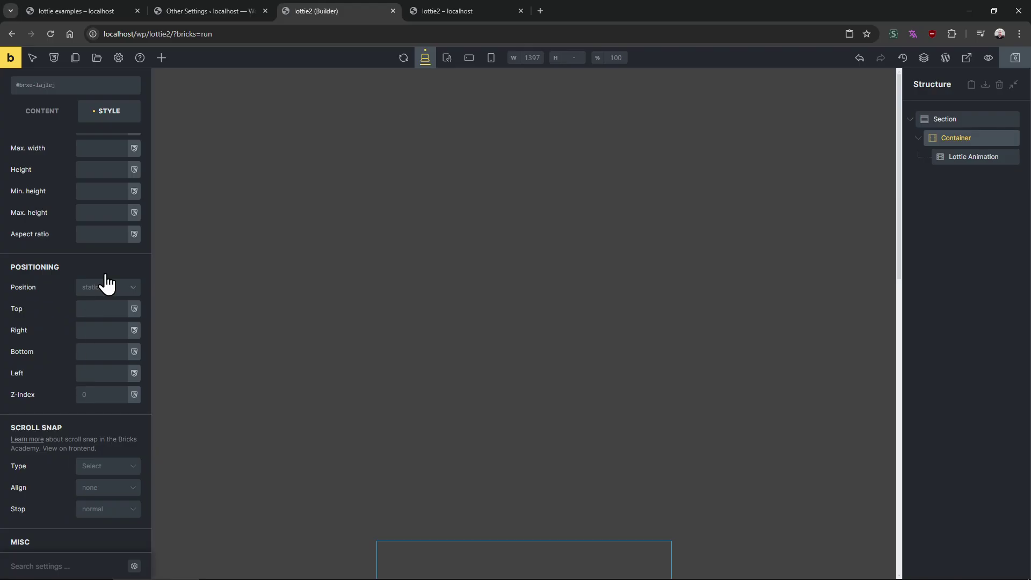
pyautogui.click(978, 153)
pyautogui.click(51, 146)
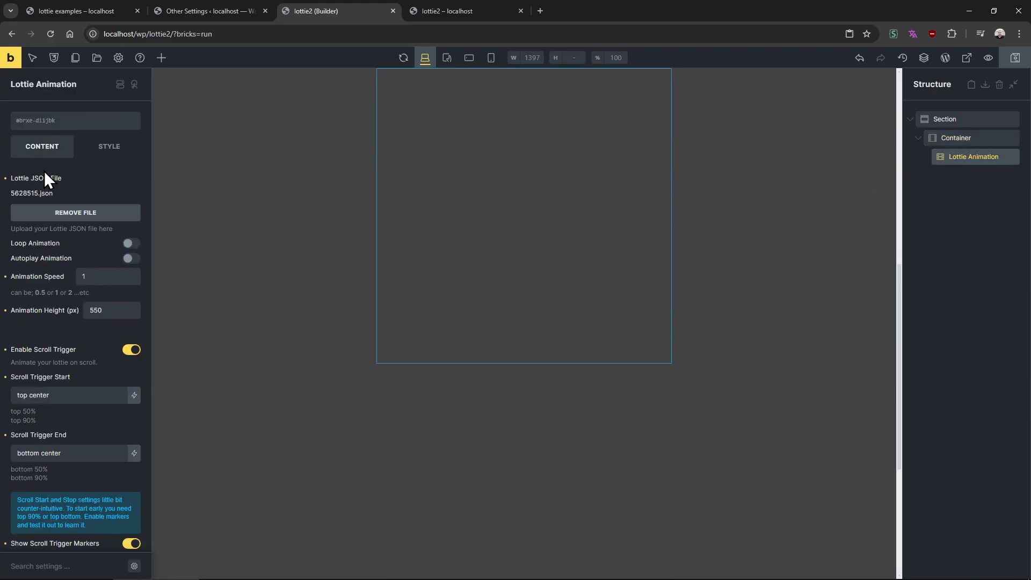
pyautogui.scroll(1, 103, 489)
pyautogui.click(71, 451)
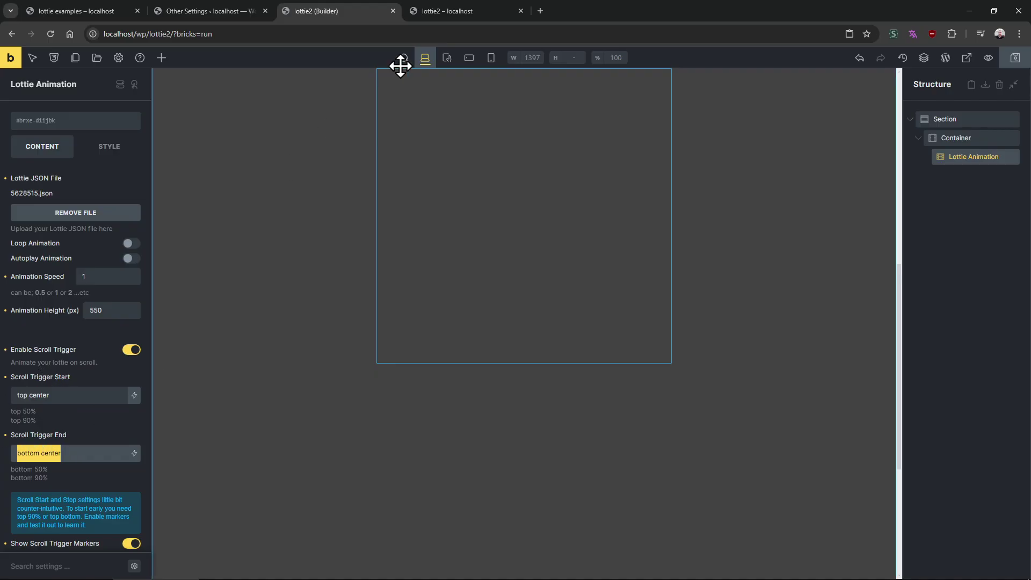
pyautogui.click(452, 12)
pyautogui.moveTo(1024, 218); pyautogui.dragTo(998, 191)
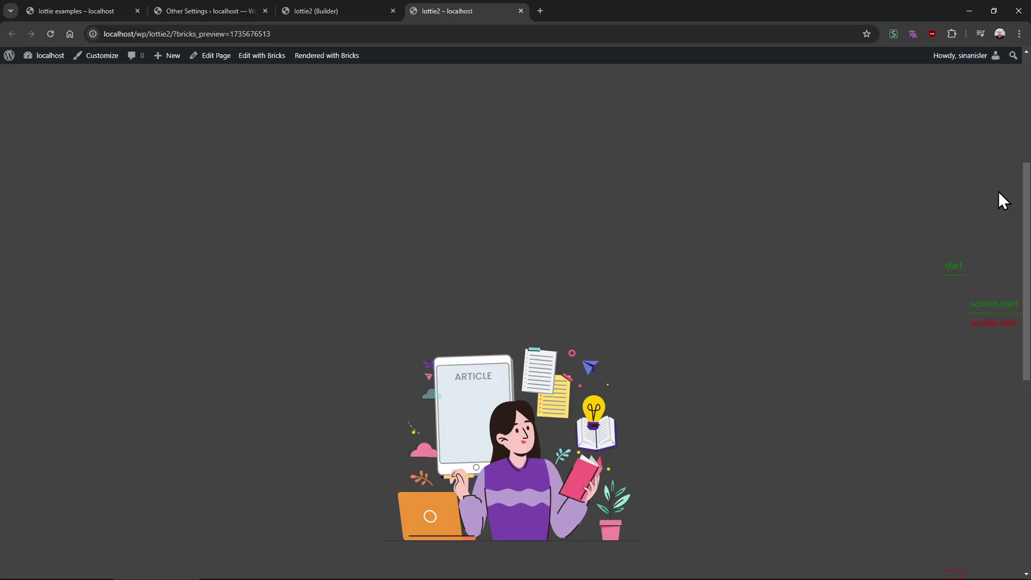
# Scroll the live page up and down to play the animation between its start and end markers.
pyautogui.scroll(-4, 698, 353)
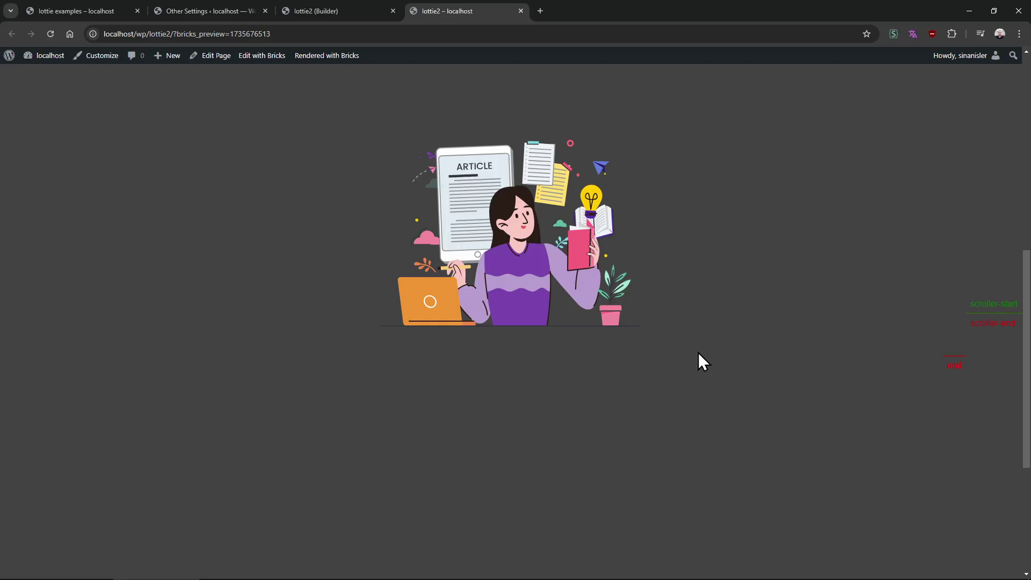
pyautogui.scroll(5, 701, 343)
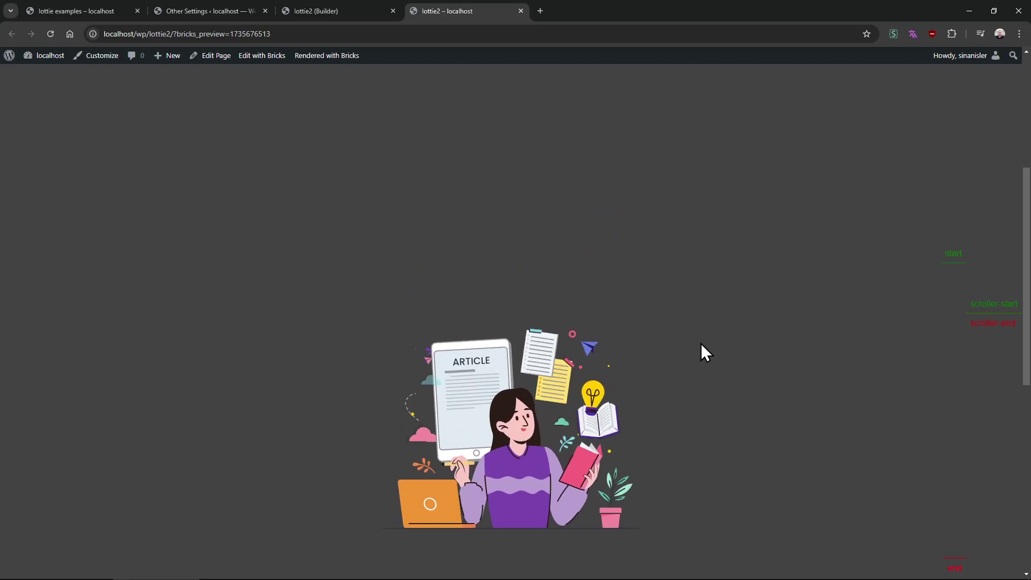
pyautogui.scroll(-1, 701, 344)
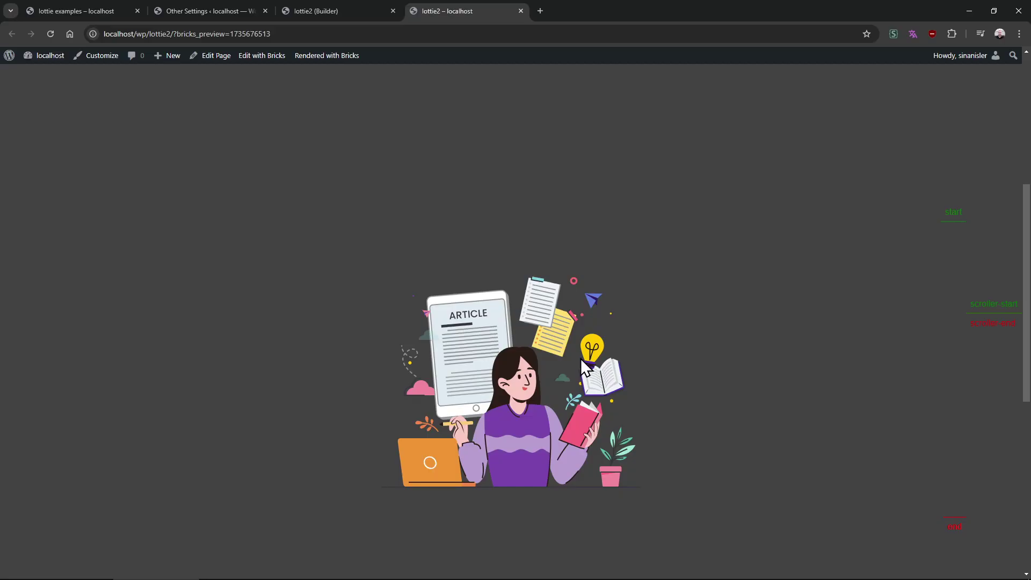
pyautogui.scroll(2, 562, 346)
pyautogui.scroll(-2, 562, 347)
pyautogui.click(312, 16)
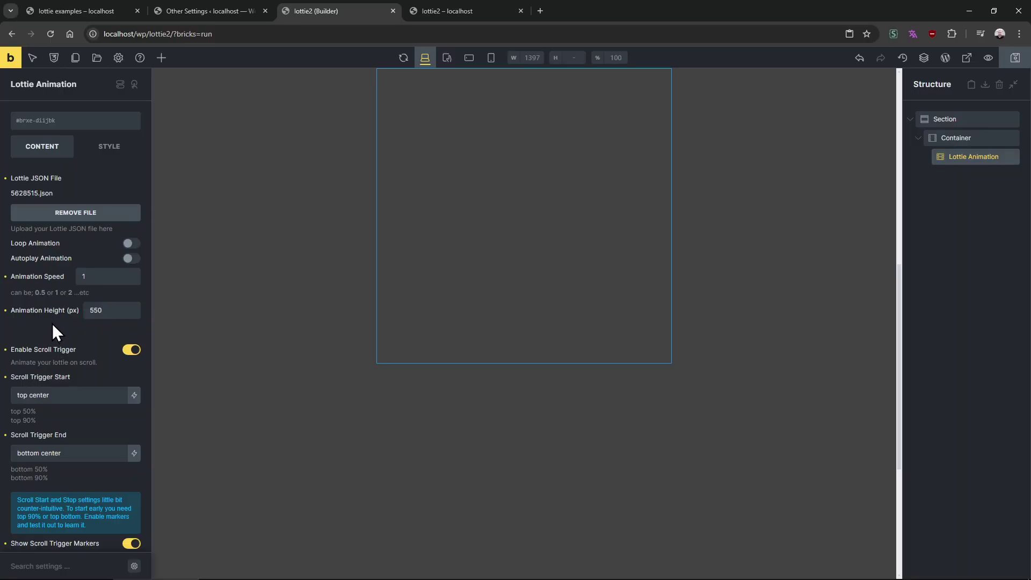
# Scroll the live lottie2 page again to scrub the reading-woman animation between the markers.
pyautogui.scroll(-1, 60, 322)
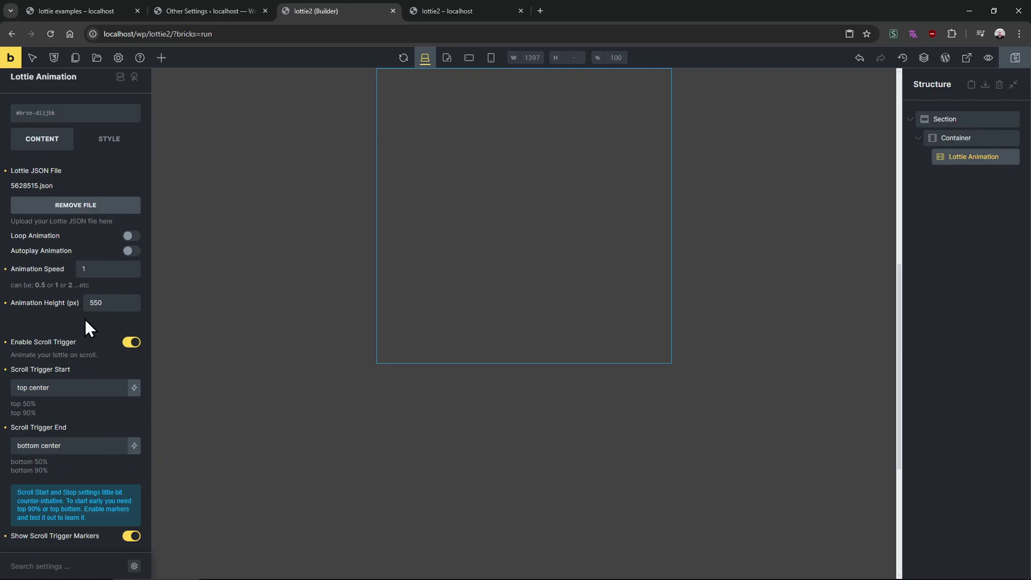
pyautogui.click(508, 10)
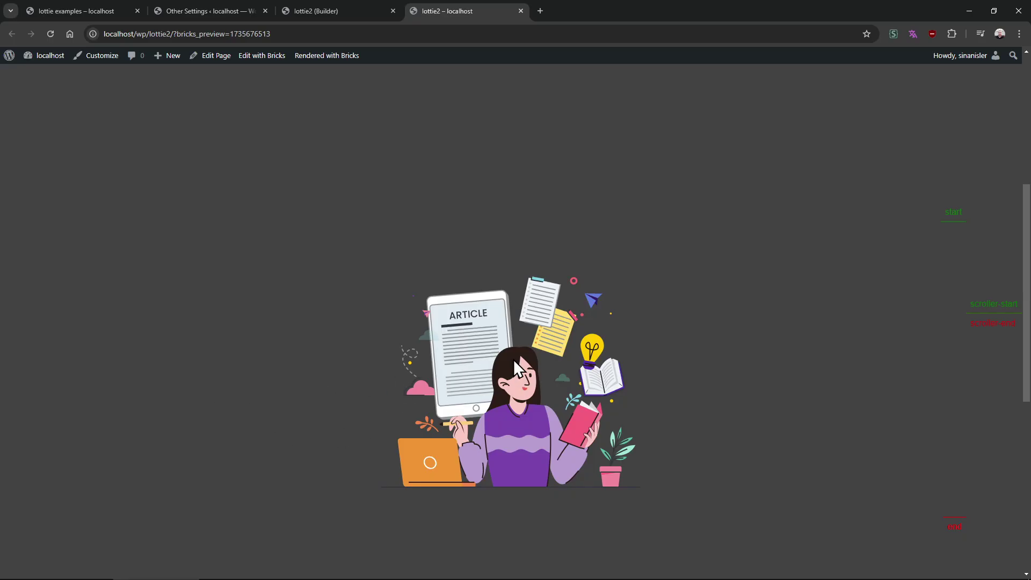
pyautogui.scroll(-1, 305, 220)
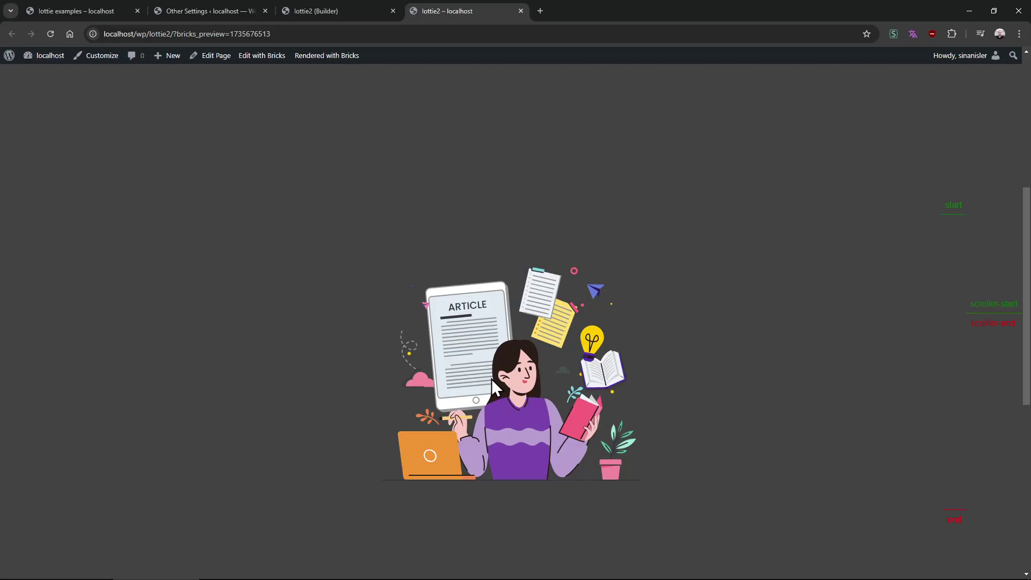
pyautogui.click(322, 10)
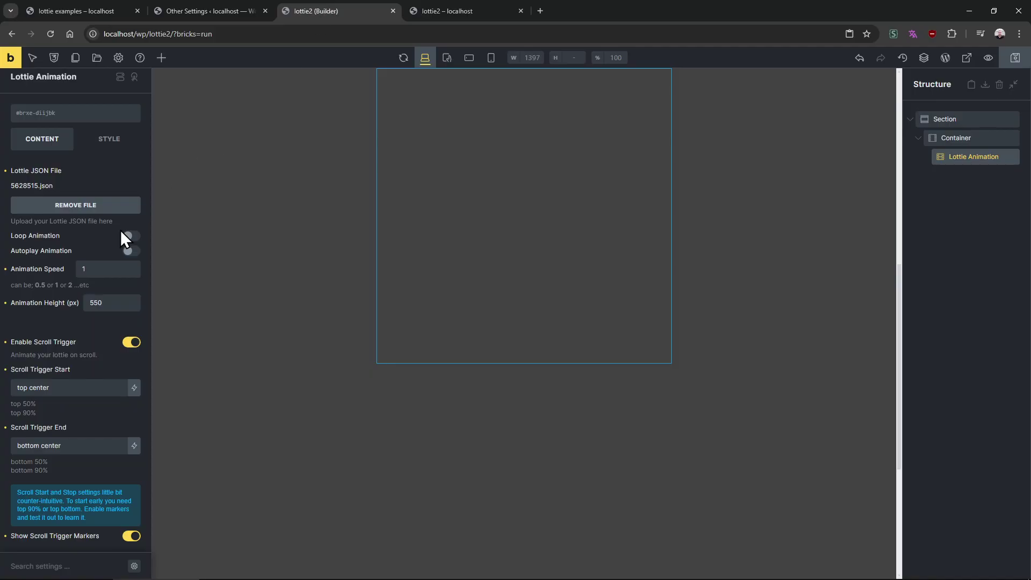
pyautogui.click(459, 11)
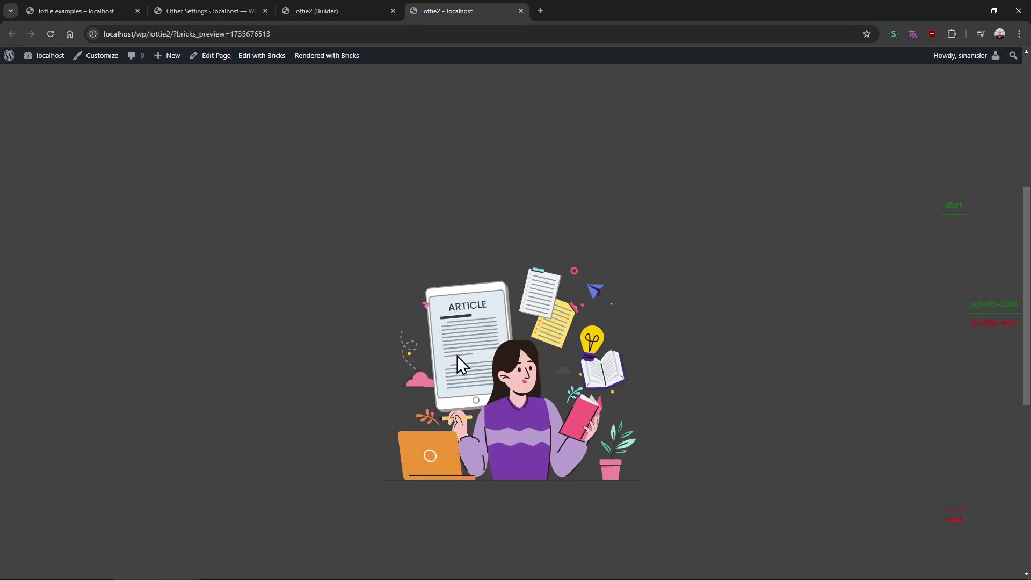
pyautogui.scroll(-5, 486, 437)
pyautogui.scroll(5, 488, 414)
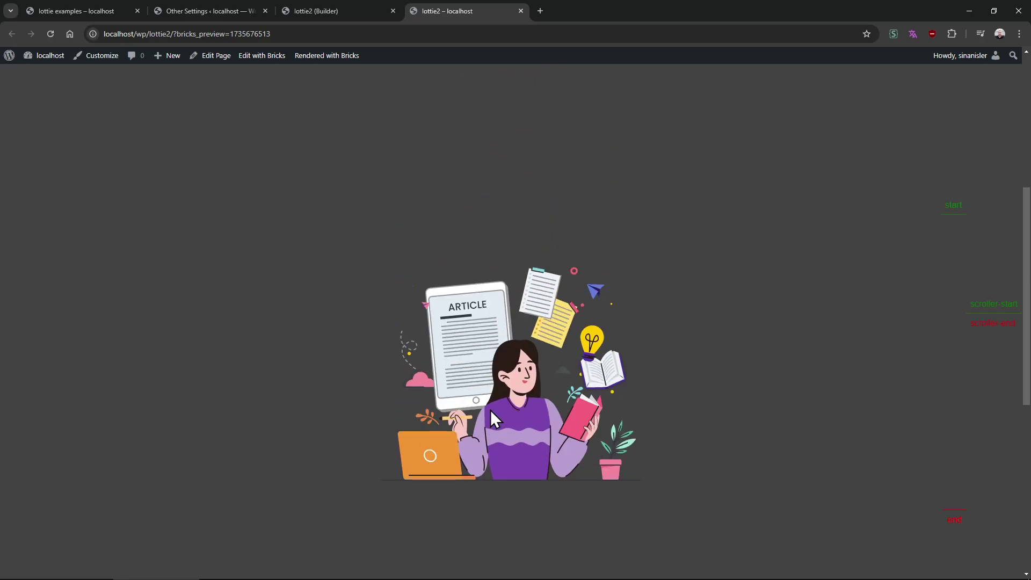